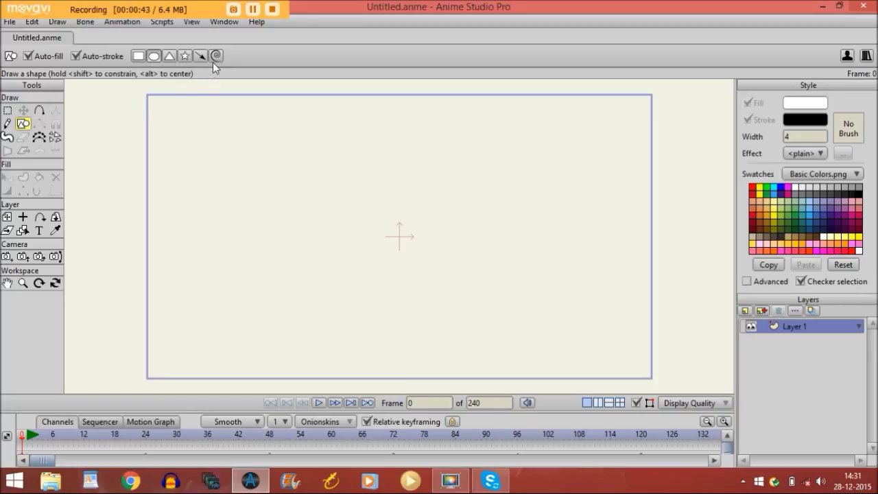
# Draw a rectangle with a yellow fill in the centre of the canvas
pyautogui.click(139, 56)
pyautogui.click(760, 187)
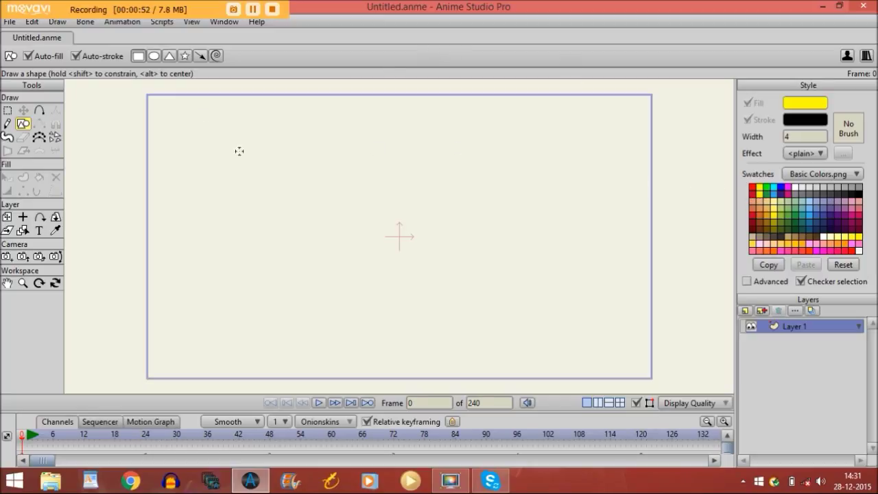
pyautogui.moveTo(310, 183)
pyautogui.mouseDown()
pyautogui.moveTo(469, 275)
pyautogui.moveTo(523, 276)
pyautogui.moveTo(474, 304)
pyautogui.moveTo(485, 312)
pyautogui.mouseUp()
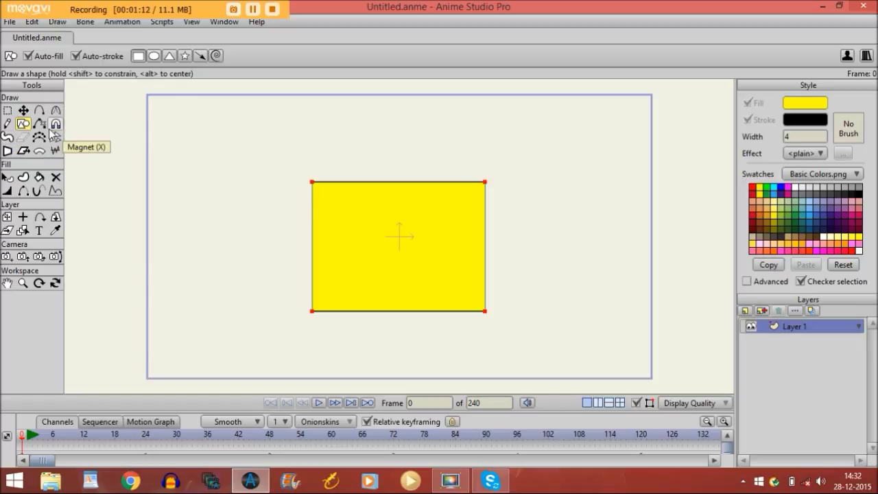
# Select different sets of the rectangle's points, first with box selection and then with Lasso mode around the two left corners
pyautogui.click(7, 111)
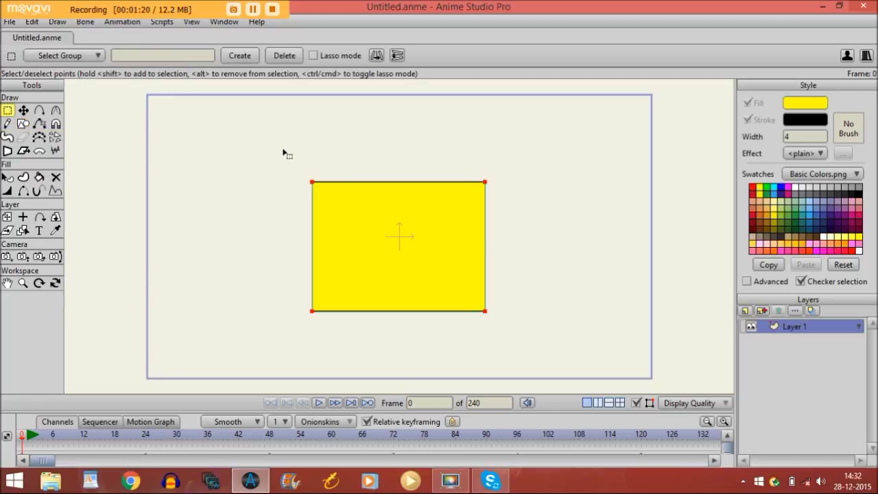
pyautogui.moveTo(279, 153); pyautogui.dragTo(506, 337)
pyautogui.moveTo(294, 166); pyautogui.dragTo(517, 203)
pyautogui.click(493, 316)
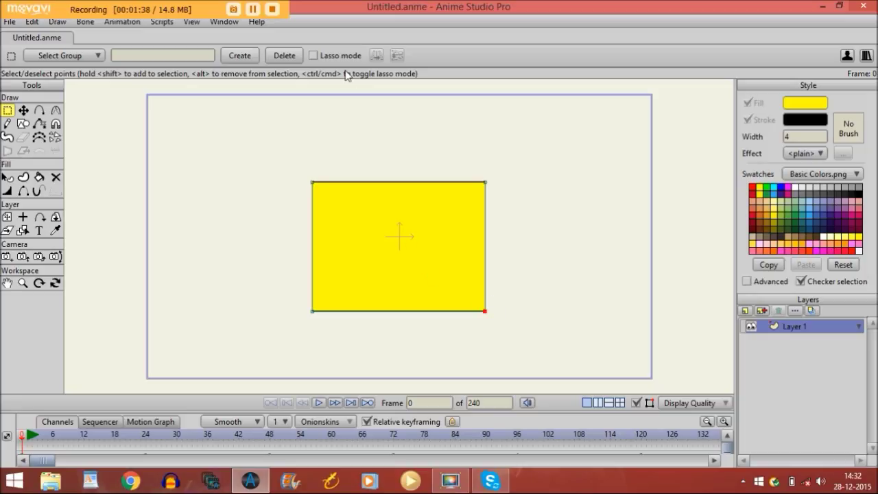
pyautogui.click(314, 56)
pyautogui.moveTo(302, 192)
pyautogui.mouseDown()
pyautogui.moveTo(312, 160)
pyautogui.moveTo(337, 173)
pyautogui.moveTo(337, 335)
pyautogui.moveTo(289, 330)
pyautogui.moveTo(281, 218)
pyautogui.moveTo(291, 176)
pyautogui.moveTo(308, 163)
pyautogui.moveTo(323, 177)
pyautogui.moveTo(340, 174)
pyautogui.moveTo(339, 290)
pyautogui.moveTo(301, 341)
pyautogui.moveTo(313, 233)
pyautogui.moveTo(302, 160)
pyautogui.mouseUp()
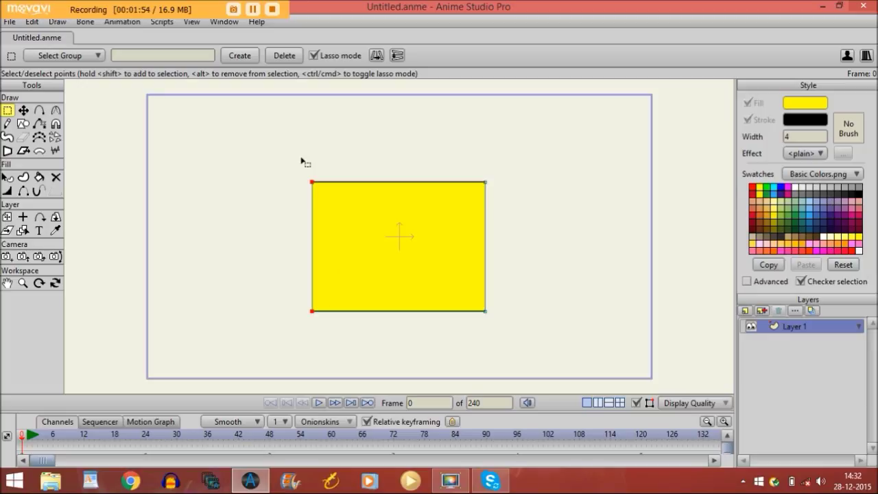
# Move the whole rectangle slightly upward with Transform Points, and pull its upper-left corner outward and down
pyautogui.click(23, 112)
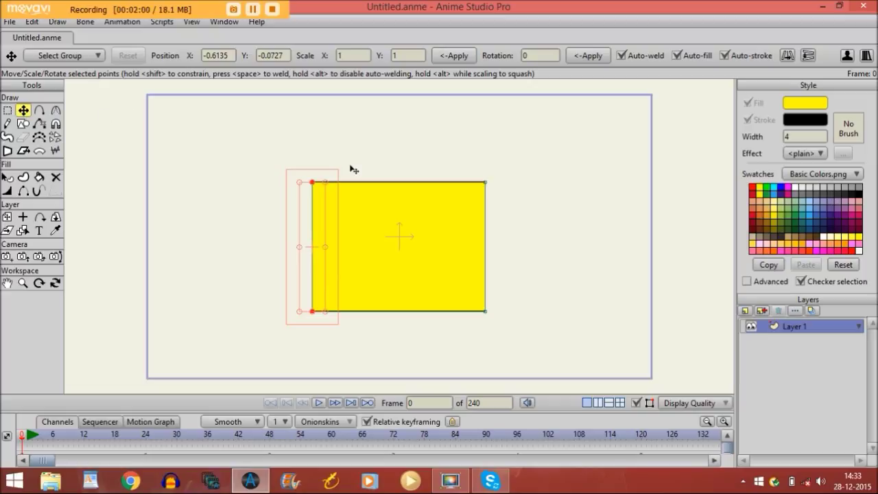
pyautogui.hotkey('ctrl', 'a')
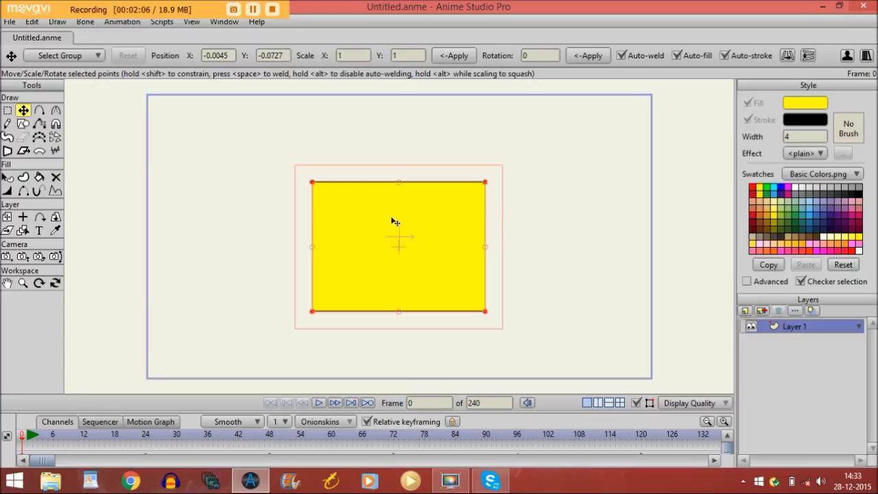
pyautogui.moveTo(414, 233)
pyautogui.mouseDown()
pyautogui.moveTo(323, 214)
pyautogui.moveTo(382, 176)
pyautogui.moveTo(595, 182)
pyautogui.moveTo(431, 190)
pyautogui.moveTo(266, 214)
pyautogui.moveTo(284, 158)
pyautogui.moveTo(294, 291)
pyautogui.moveTo(417, 262)
pyautogui.moveTo(423, 274)
pyautogui.moveTo(421, 254)
pyautogui.moveTo(399, 233)
pyautogui.moveTo(415, 229)
pyautogui.mouseUp()
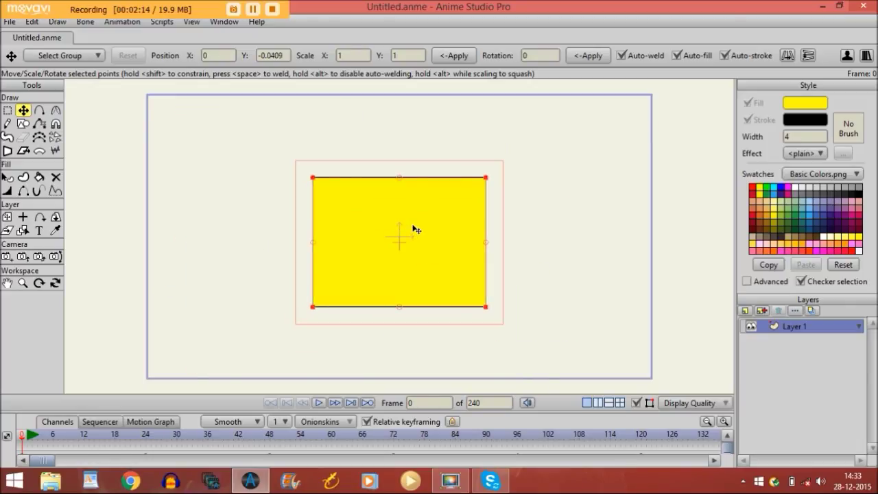
pyautogui.click(313, 178)
pyautogui.moveTo(314, 178); pyautogui.dragTo(269, 200)
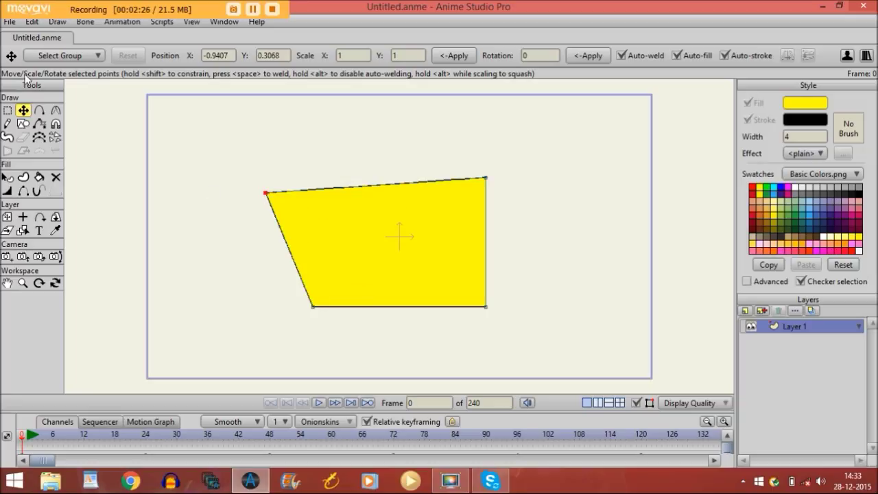
# Select the shape's two left corner points together and move them slightly right and up
pyautogui.click(8, 110)
pyautogui.moveTo(197, 139)
pyautogui.mouseDown()
pyautogui.moveTo(273, 242)
pyautogui.moveTo(315, 262)
pyautogui.mouseUp()
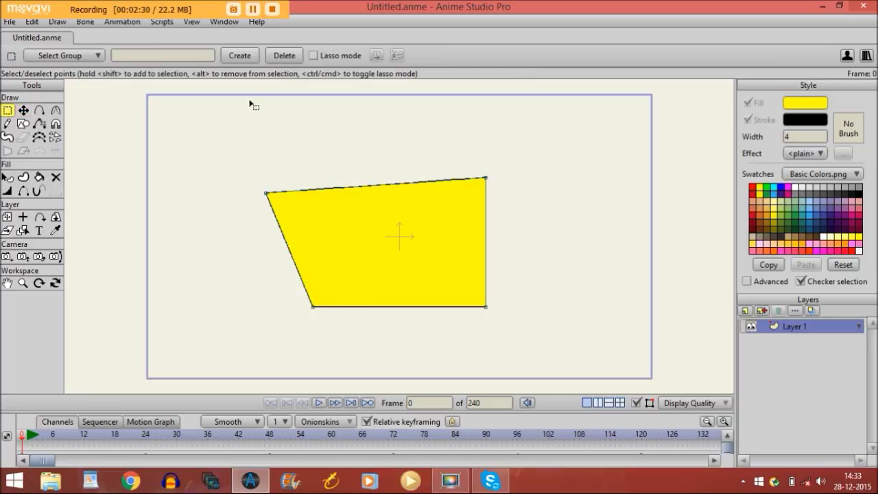
pyautogui.moveTo(226, 167); pyautogui.dragTo(357, 342)
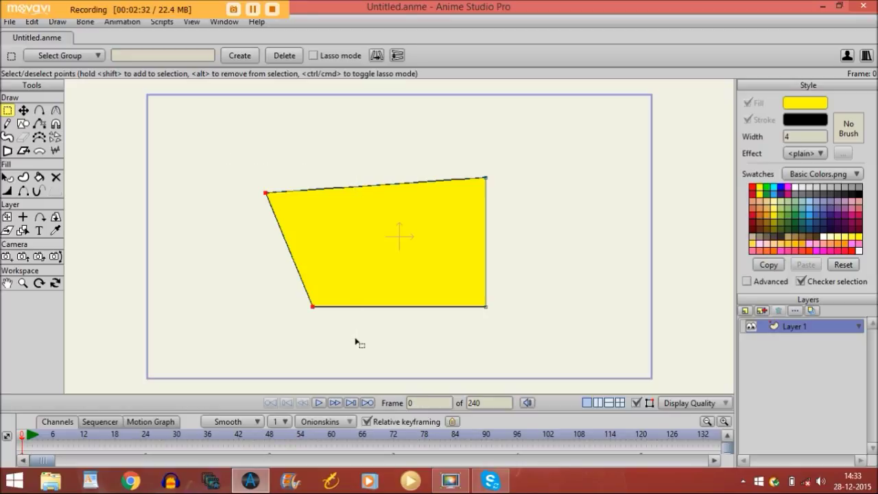
pyautogui.click(23, 111)
pyautogui.moveTo(299, 256); pyautogui.dragTo(316, 246)
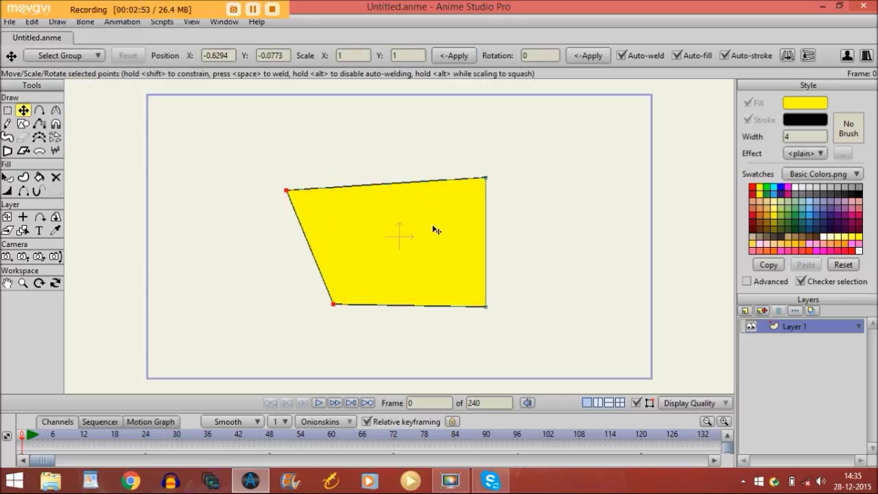
# Delete the entire yellow shape from the canvas
pyautogui.hotkey('ctrl', 'a')
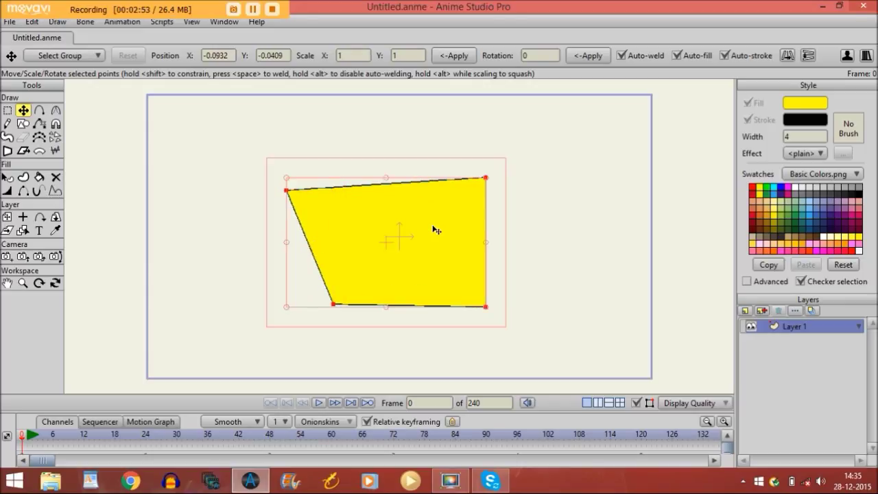
pyautogui.press('Delete')
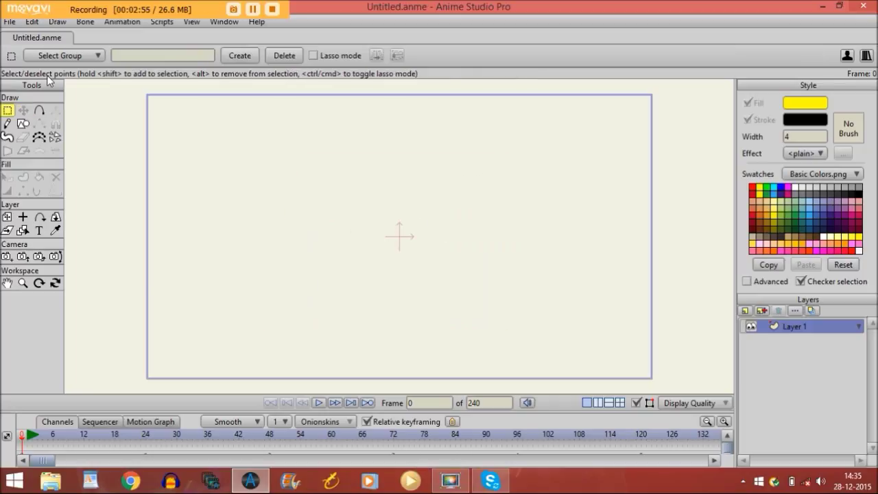
# Using Add Point, draw a closed quadrilateral with sharp corners enabled, and a rounded closed shape to its right with sharp corners disabled
pyautogui.click(40, 111)
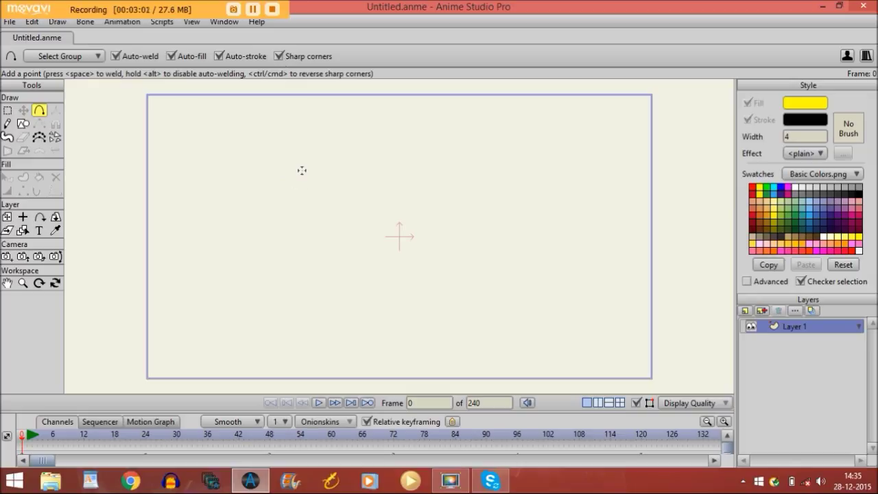
pyautogui.moveTo(299, 217); pyautogui.dragTo(388, 205)
pyautogui.moveTo(338, 149); pyautogui.dragTo(303, 171)
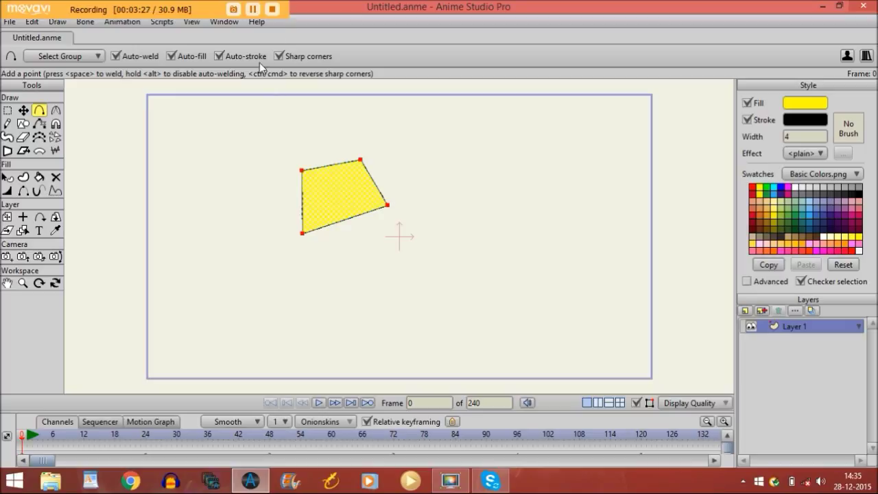
pyautogui.click(279, 57)
pyautogui.moveTo(467, 152)
pyautogui.mouseDown()
pyautogui.moveTo(480, 220)
pyautogui.moveTo(535, 215)
pyautogui.moveTo(541, 185)
pyautogui.moveTo(505, 118)
pyautogui.moveTo(509, 138)
pyautogui.moveTo(465, 143)
pyautogui.moveTo(467, 155)
pyautogui.mouseUp()
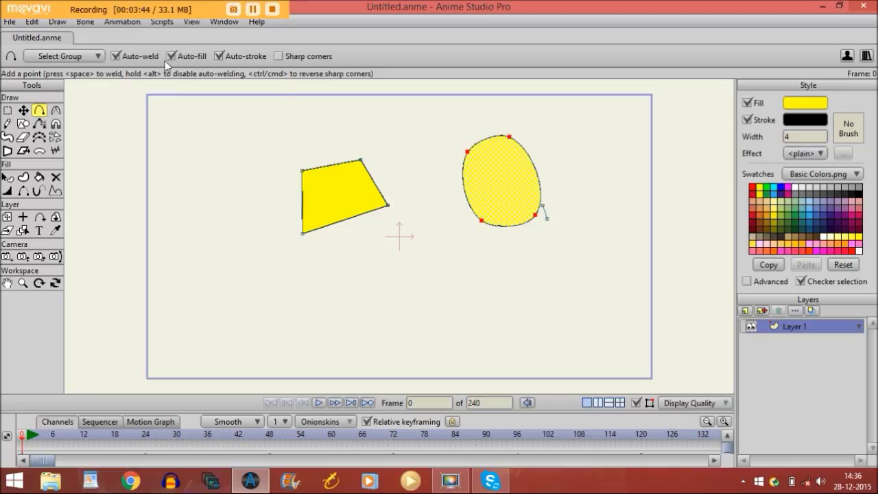
# Draw a rounded fill-only shape at the canvas's lower left with auto-stroke off, and check it with the path display temporarily hidden
pyautogui.click(218, 58)
pyautogui.moveTo(211, 240)
pyautogui.mouseDown()
pyautogui.moveTo(241, 323)
pyautogui.moveTo(257, 298)
pyautogui.moveTo(260, 222)
pyautogui.moveTo(196, 223)
pyautogui.moveTo(210, 240)
pyautogui.mouseUp()
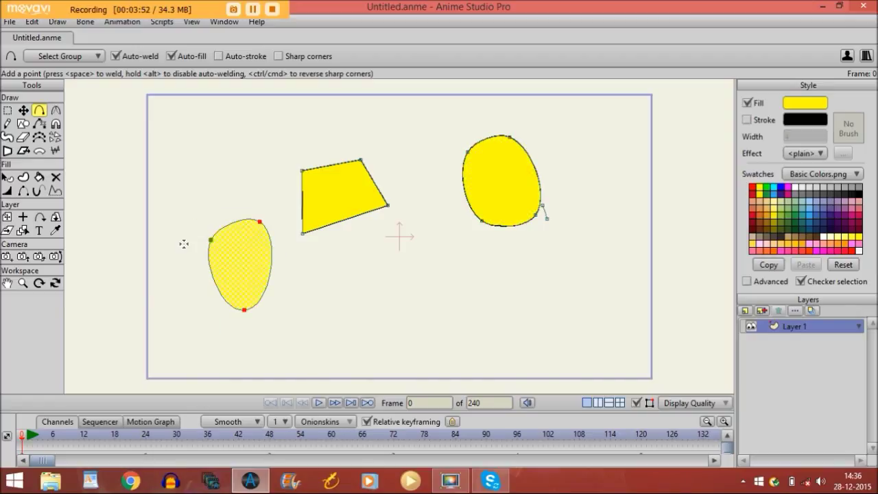
pyautogui.click(23, 110)
pyautogui.click(204, 183)
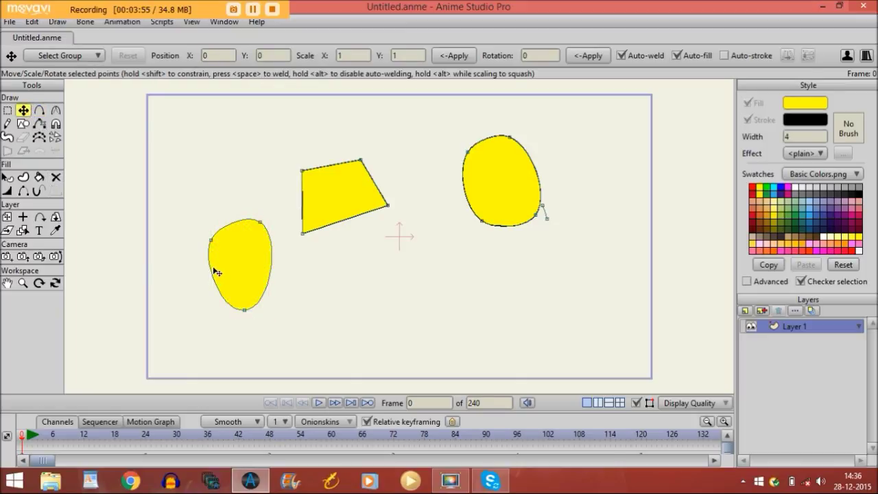
pyautogui.click(635, 401)
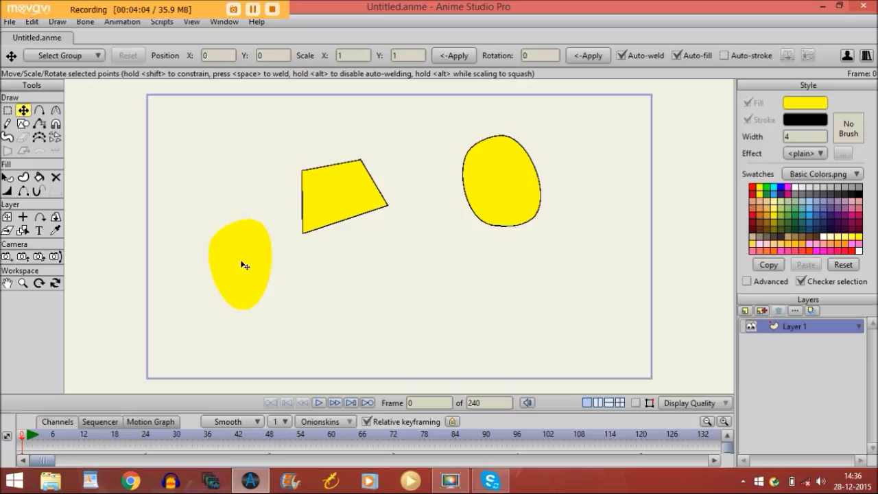
pyautogui.click(635, 403)
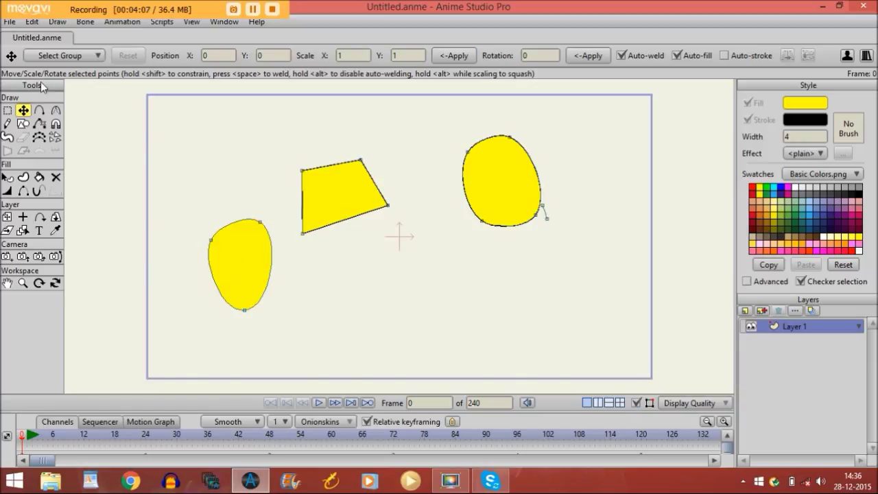
# Draw a closed outline-only oval below the canvas centre using Add Point, with auto-stroke on and auto-fill off
pyautogui.click(39, 111)
pyautogui.click(221, 57)
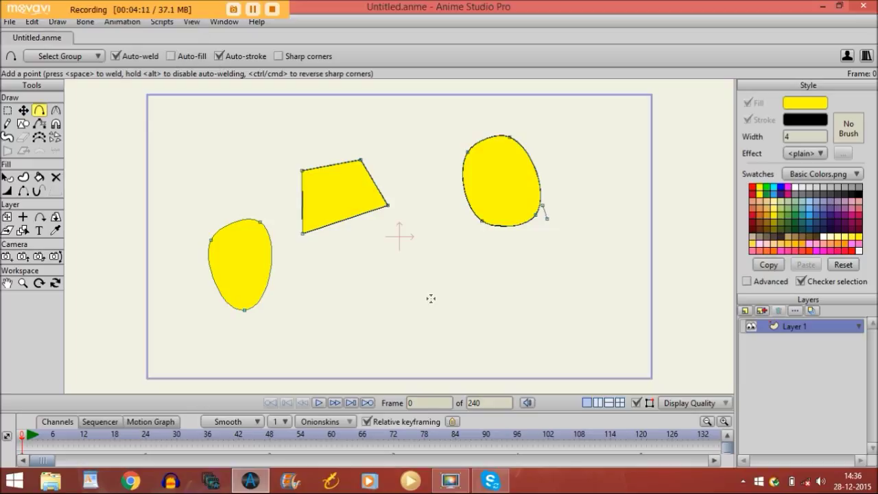
pyautogui.moveTo(415, 257)
pyautogui.mouseDown()
pyautogui.moveTo(369, 334)
pyautogui.moveTo(471, 265)
pyautogui.moveTo(463, 270)
pyautogui.mouseUp()
pyautogui.moveTo(414, 257); pyautogui.dragTo(463, 271)
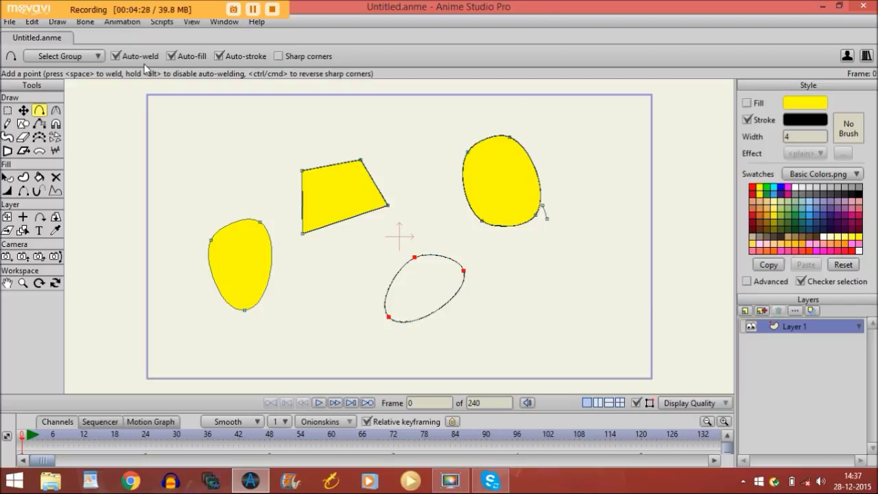
# Draw an open, unwelded curve below the quadrilateral with auto-weld off and auto-fill on
pyautogui.click(116, 57)
pyautogui.moveTo(297, 275)
pyautogui.mouseDown()
pyautogui.moveTo(319, 317)
pyautogui.moveTo(335, 264)
pyautogui.moveTo(297, 274)
pyautogui.moveTo(284, 294)
pyautogui.moveTo(293, 278)
pyautogui.moveTo(279, 231)
pyautogui.moveTo(297, 238)
pyautogui.mouseUp()
pyautogui.press('Delete')
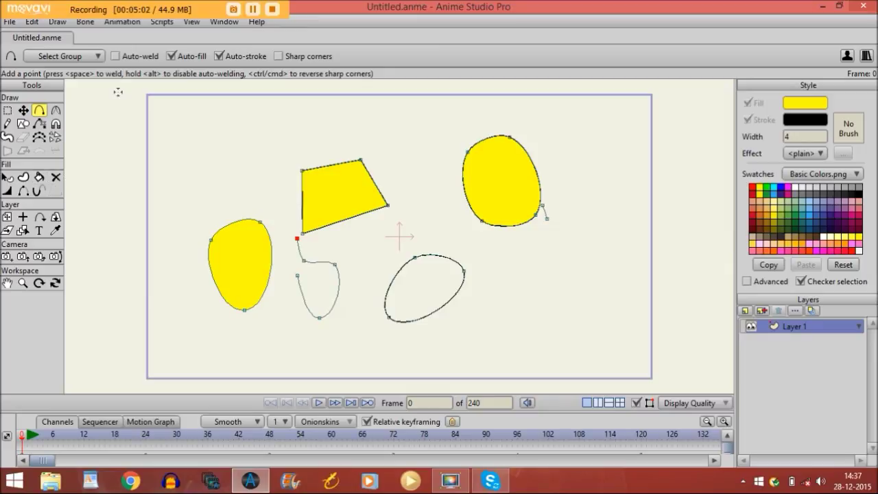
# Adjust the curvature of the quadrilateral's upper-left corner until it is rounded
pyautogui.click(56, 111)
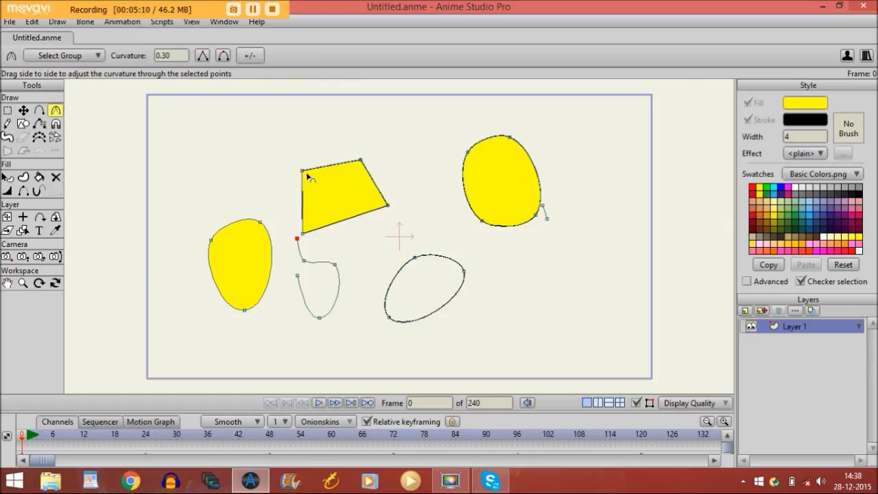
pyautogui.moveTo(301, 172); pyautogui.dragTo(233, 152)
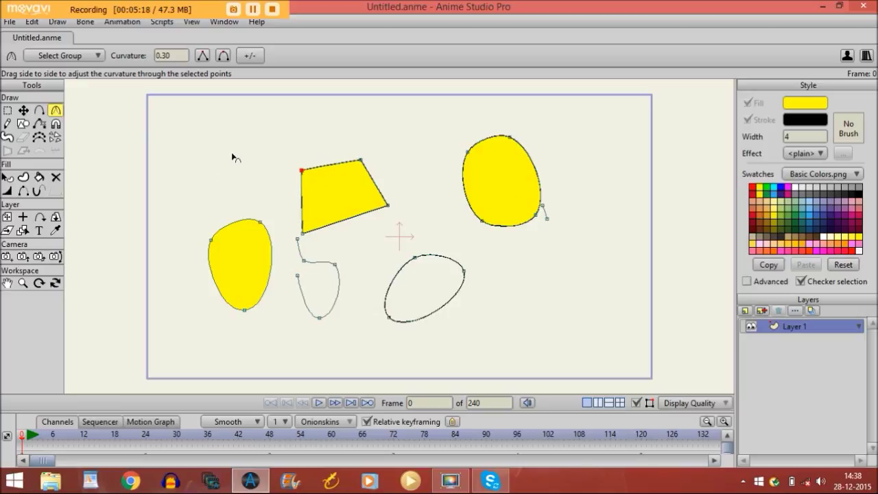
pyautogui.moveTo(304, 178); pyautogui.dragTo(425, 205)
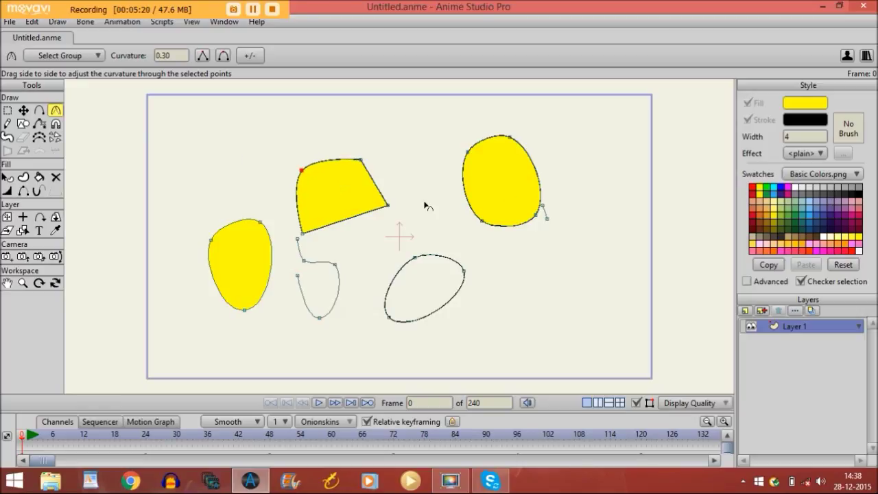
# Select the whole quadrilateral and reduce the curvature of all its points to make the corners sharp
pyautogui.click(23, 110)
pyautogui.doubleClick(339, 196)
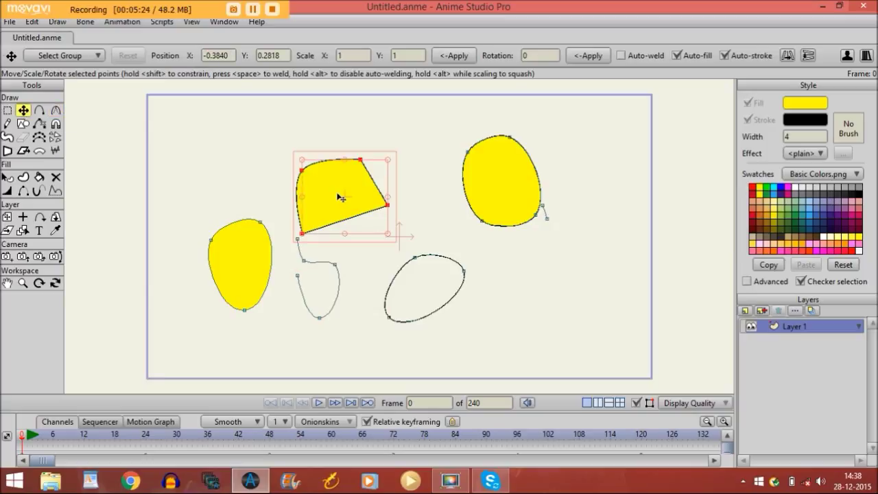
pyautogui.click(56, 111)
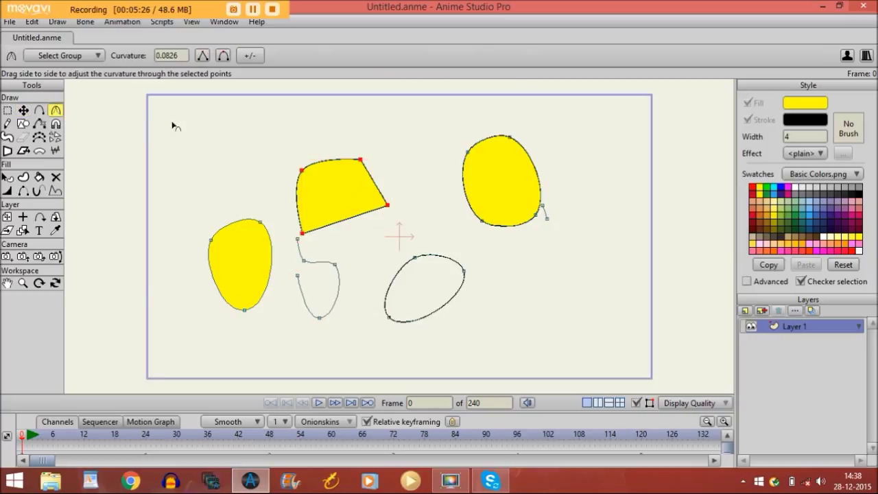
pyautogui.moveTo(351, 199); pyautogui.dragTo(172, 219)
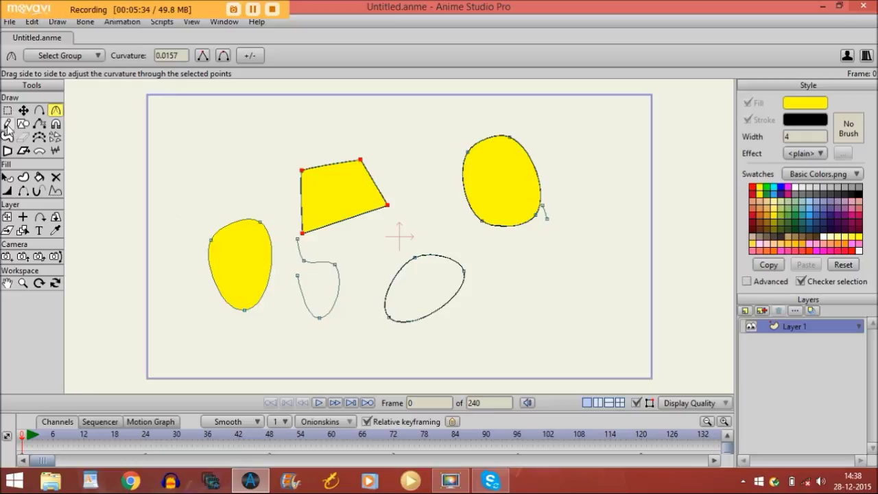
# Draw two closed, filled freehand shapes near the canvas's upper left with auto close enabled
pyautogui.click(7, 124)
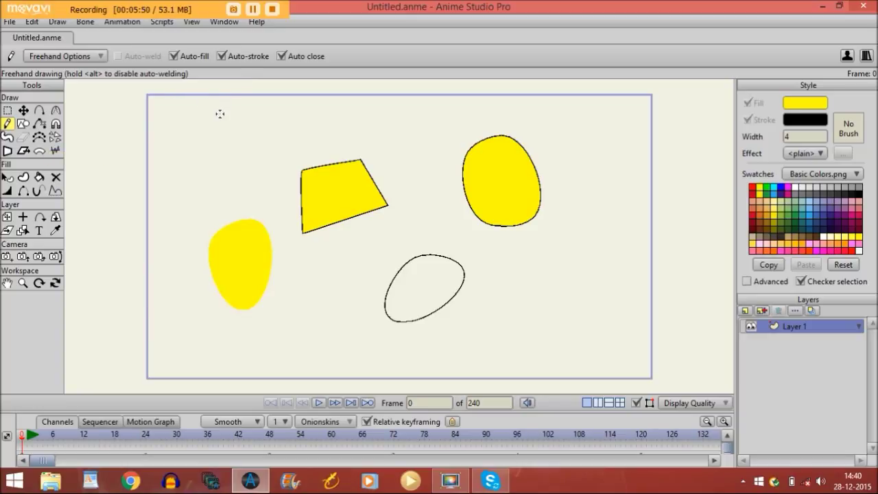
pyautogui.moveTo(217, 136)
pyautogui.mouseDown()
pyautogui.moveTo(212, 166)
pyautogui.moveTo(225, 173)
pyautogui.moveTo(236, 159)
pyautogui.mouseUp()
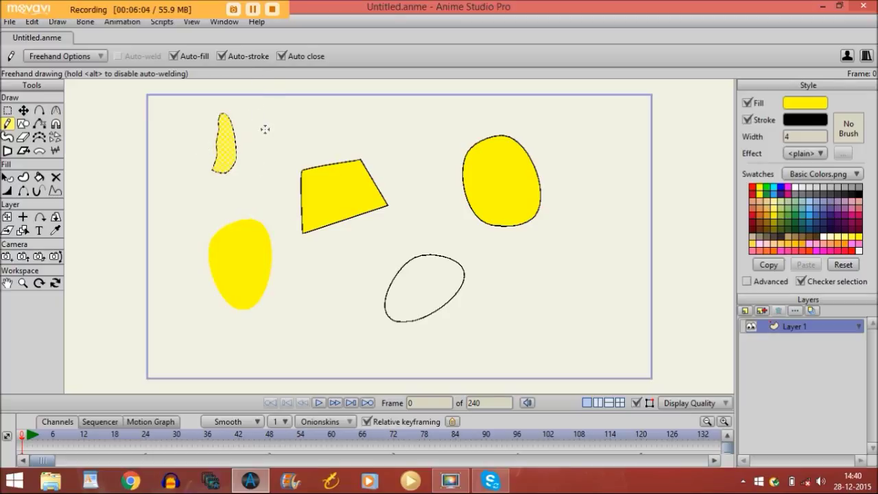
pyautogui.moveTo(273, 121)
pyautogui.mouseDown()
pyautogui.moveTo(267, 200)
pyautogui.moveTo(287, 198)
pyautogui.moveTo(303, 131)
pyautogui.moveTo(274, 121)
pyautogui.mouseUp()
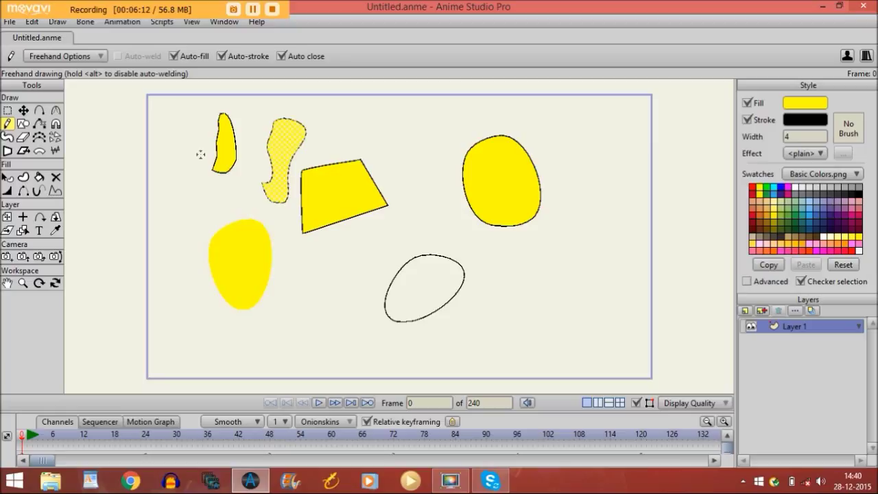
# Disable auto close and draw two unfilled freehand strokes between the quadrilateral and the rounded shape on the right
pyautogui.click(282, 56)
pyautogui.click(361, 126)
pyautogui.moveTo(357, 122)
pyautogui.mouseDown()
pyautogui.moveTo(399, 156)
pyautogui.moveTo(411, 179)
pyautogui.moveTo(425, 137)
pyautogui.mouseUp()
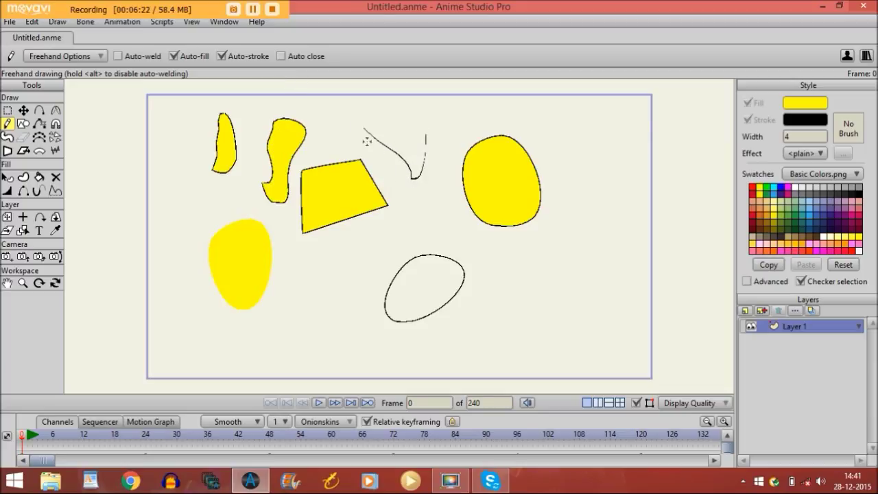
pyautogui.moveTo(414, 197)
pyautogui.mouseDown()
pyautogui.moveTo(392, 232)
pyautogui.moveTo(443, 227)
pyautogui.moveTo(395, 204)
pyautogui.moveTo(414, 203)
pyautogui.moveTo(406, 202)
pyautogui.mouseUp()
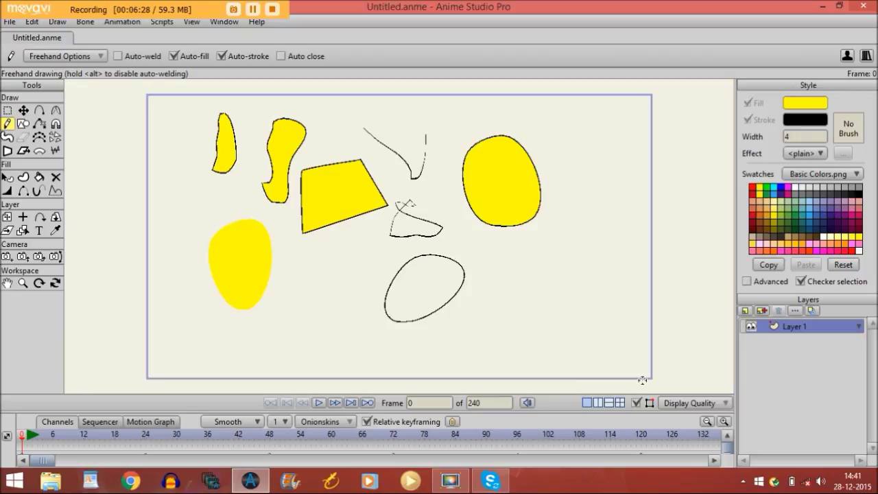
# Delete the upper edge of the yellow quadrilateral with the Delete Edge tool
pyautogui.click(23, 111)
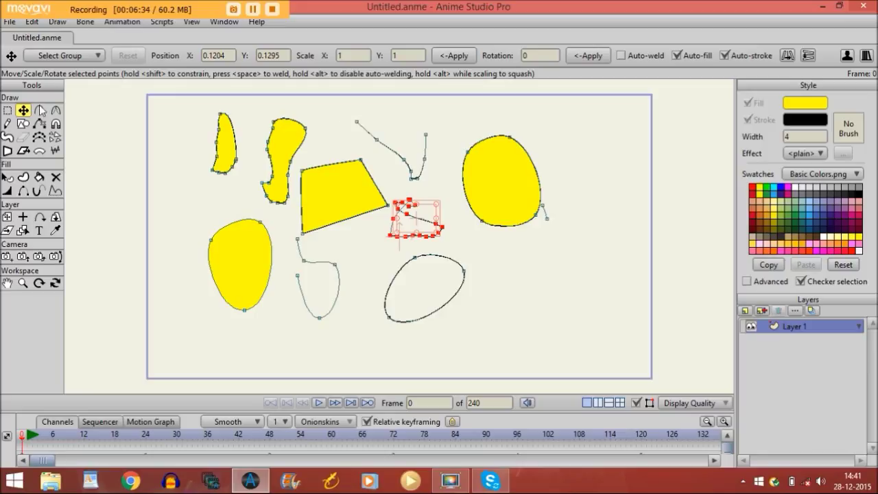
pyautogui.click(8, 124)
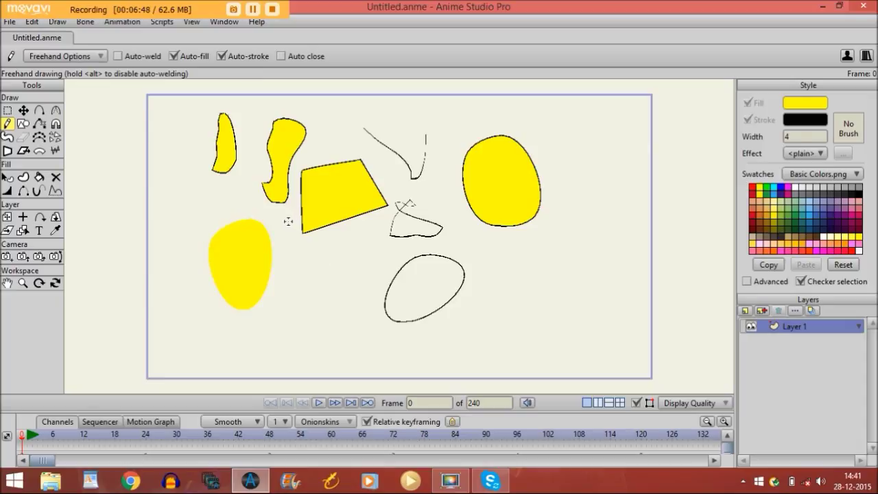
pyautogui.click(43, 126)
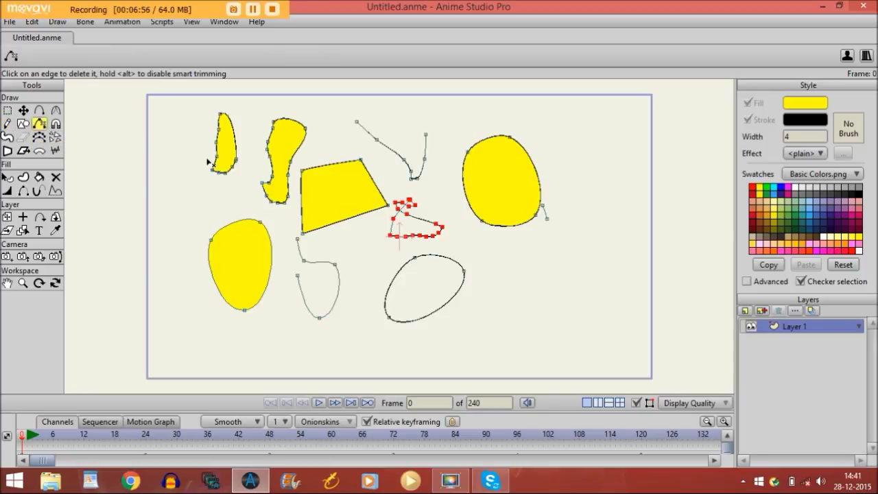
pyautogui.click(325, 166)
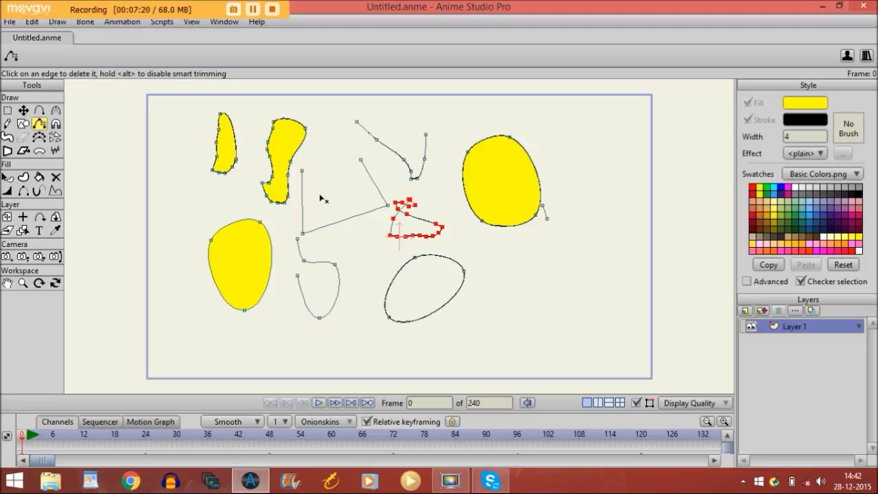
# Nudge the taller freehand shape with the Magnet tool and, using a magnet radius of 0.4767, stretch the right rounded shape leftward
pyautogui.click(58, 128)
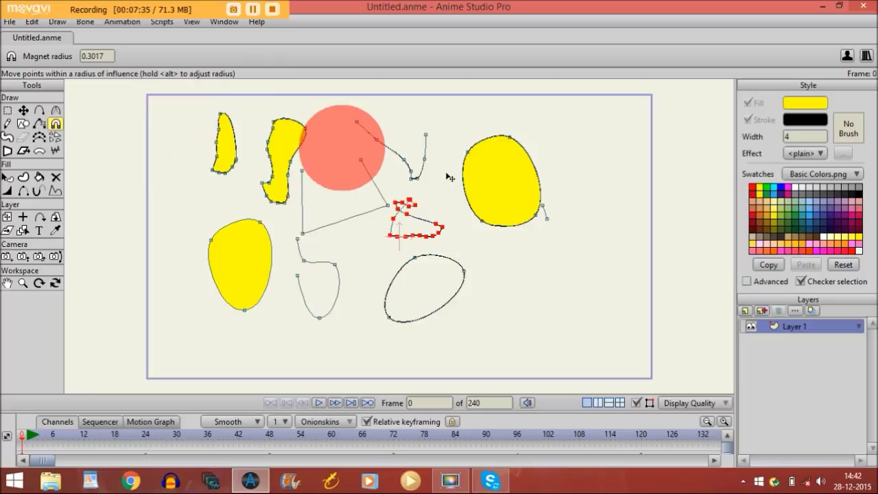
pyautogui.moveTo(271, 134)
pyautogui.mouseDown()
pyautogui.moveTo(273, 157)
pyautogui.moveTo(380, 176)
pyautogui.moveTo(296, 167)
pyautogui.moveTo(245, 183)
pyautogui.moveTo(219, 174)
pyautogui.moveTo(298, 162)
pyautogui.moveTo(367, 176)
pyautogui.moveTo(302, 175)
pyautogui.mouseUp()
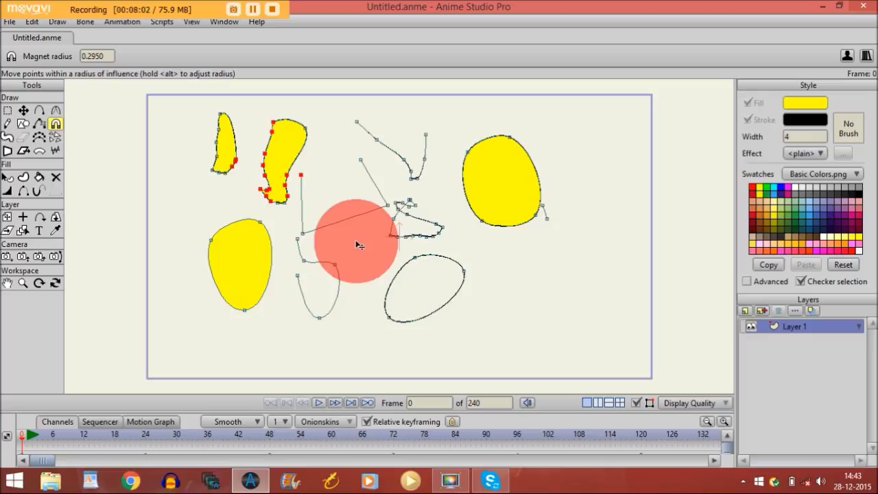
pyautogui.press('alt')
pyautogui.moveTo(356, 245); pyautogui.dragTo(430, 290)
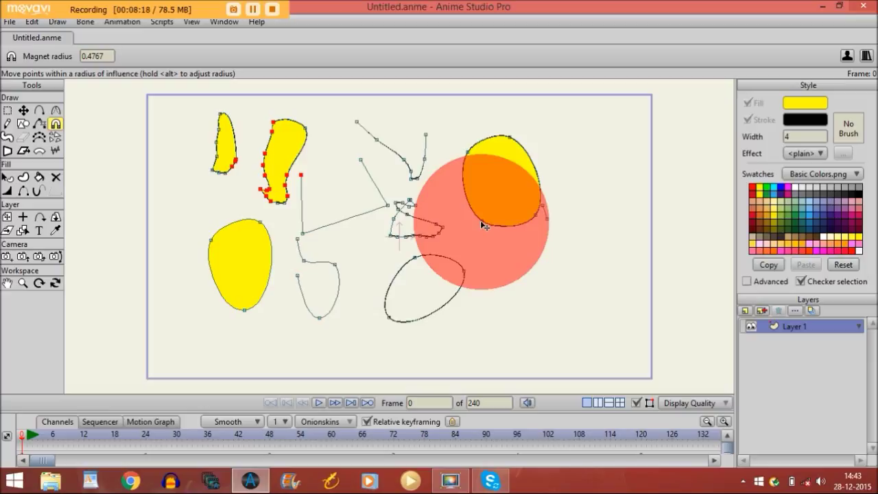
pyautogui.moveTo(484, 225)
pyautogui.mouseDown()
pyautogui.moveTo(298, 197)
pyautogui.moveTo(275, 198)
pyautogui.moveTo(283, 225)
pyautogui.moveTo(264, 223)
pyautogui.moveTo(272, 199)
pyautogui.mouseUp()
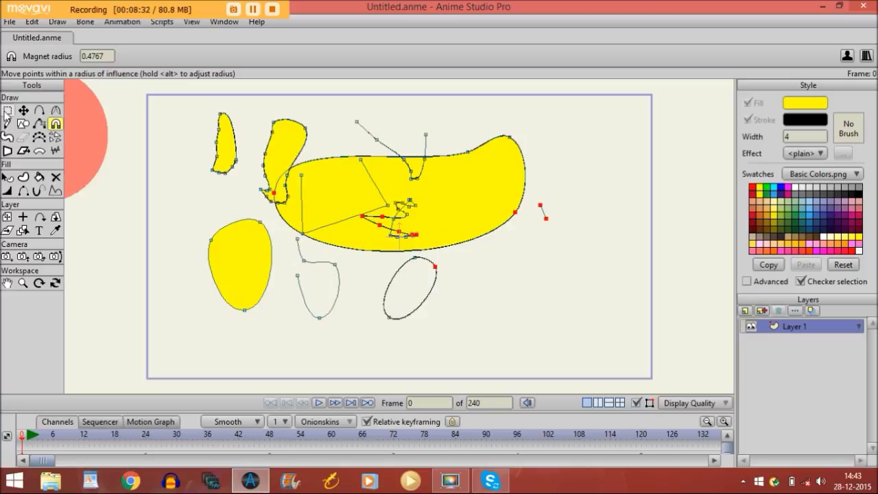
# Select the points of all shapes on the canvas and delete them
pyautogui.click(7, 109)
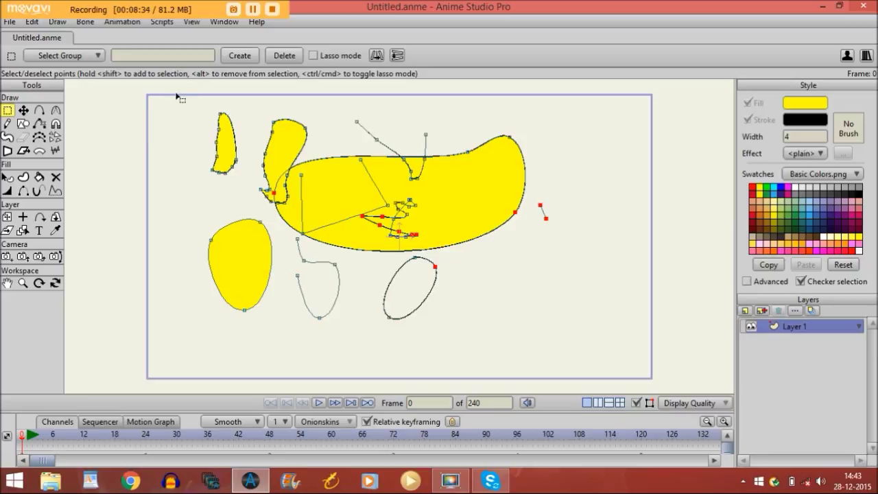
pyautogui.moveTo(171, 96); pyautogui.dragTo(628, 379)
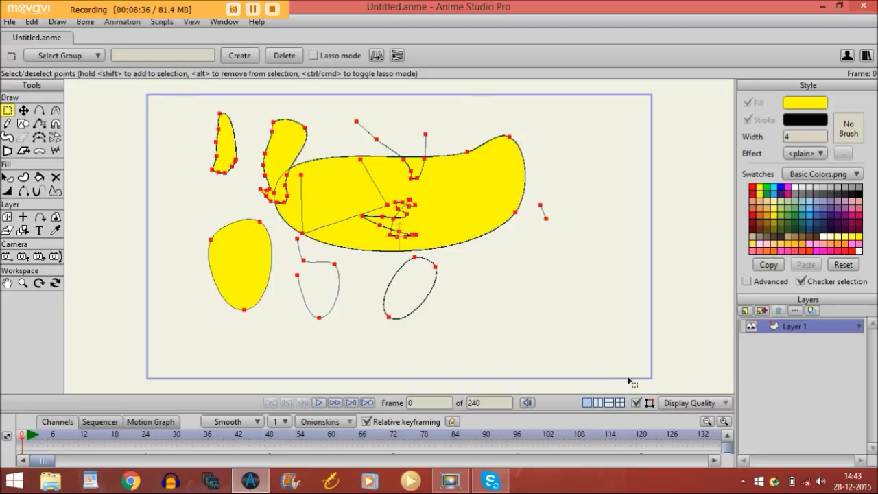
pyautogui.press('Delete')
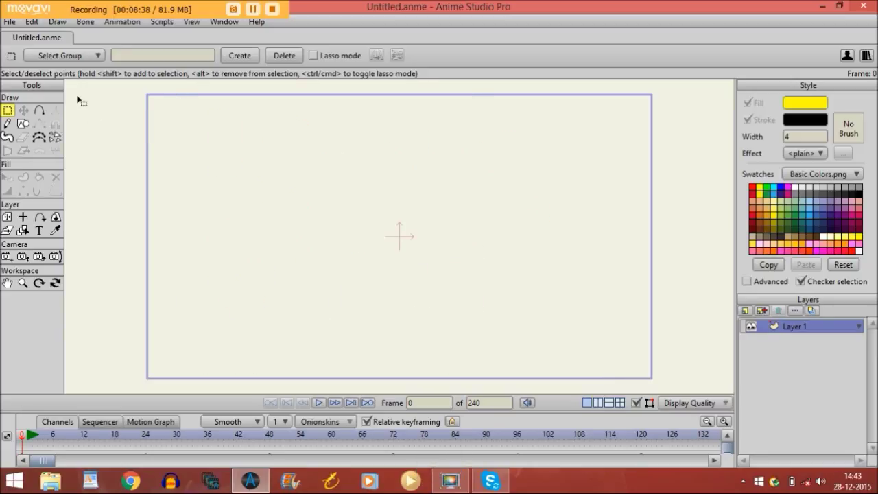
# Set the Blob Brush radius to 0.2817 and paint one large filled blob covering the left and middle of the canvas
pyautogui.click(7, 137)
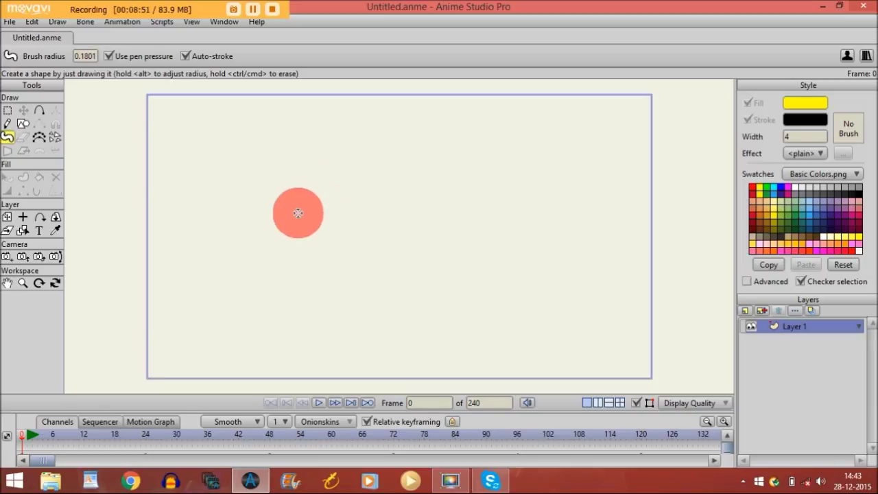
pyautogui.moveTo(298, 213)
pyautogui.mouseDown()
pyautogui.moveTo(369, 242)
pyautogui.moveTo(299, 212)
pyautogui.moveTo(336, 243)
pyautogui.mouseUp()
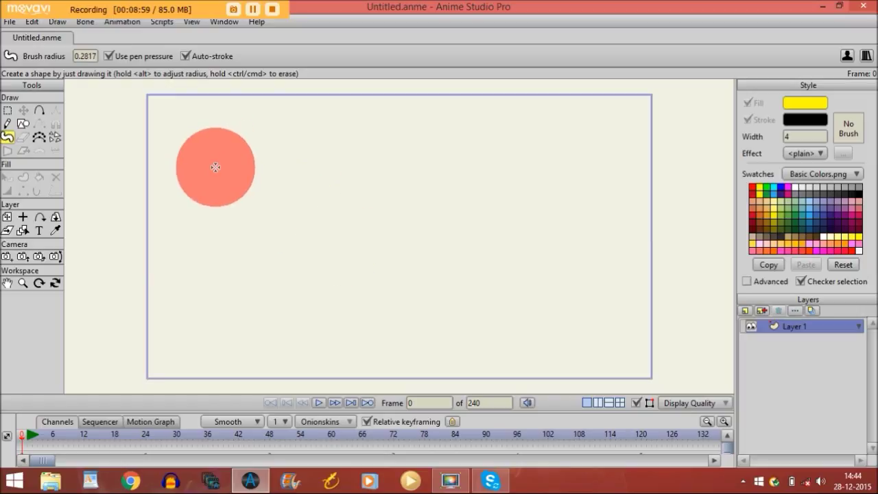
pyautogui.moveTo(215, 176)
pyautogui.mouseDown()
pyautogui.moveTo(266, 175)
pyautogui.moveTo(380, 196)
pyautogui.moveTo(379, 219)
pyautogui.moveTo(364, 241)
pyautogui.moveTo(206, 231)
pyautogui.moveTo(215, 284)
pyautogui.moveTo(343, 293)
pyautogui.moveTo(380, 276)
pyautogui.moveTo(447, 211)
pyautogui.moveTo(440, 192)
pyautogui.moveTo(230, 155)
pyautogui.mouseUp()
pyautogui.press('alt')
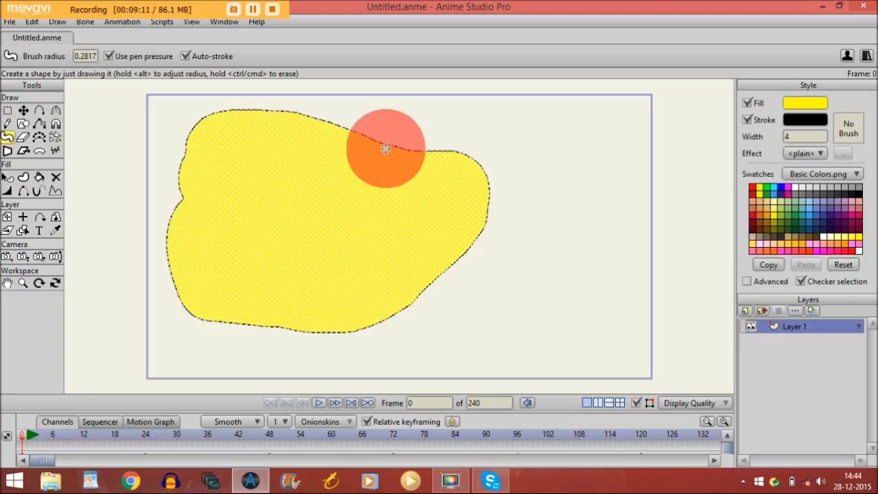
pyautogui.moveTo(357, 144)
pyautogui.mouseDown()
pyautogui.moveTo(453, 164)
pyautogui.moveTo(463, 199)
pyautogui.moveTo(428, 304)
pyautogui.moveTo(348, 302)
pyautogui.moveTo(288, 327)
pyautogui.moveTo(213, 336)
pyautogui.moveTo(199, 331)
pyautogui.moveTo(183, 292)
pyautogui.mouseUp()
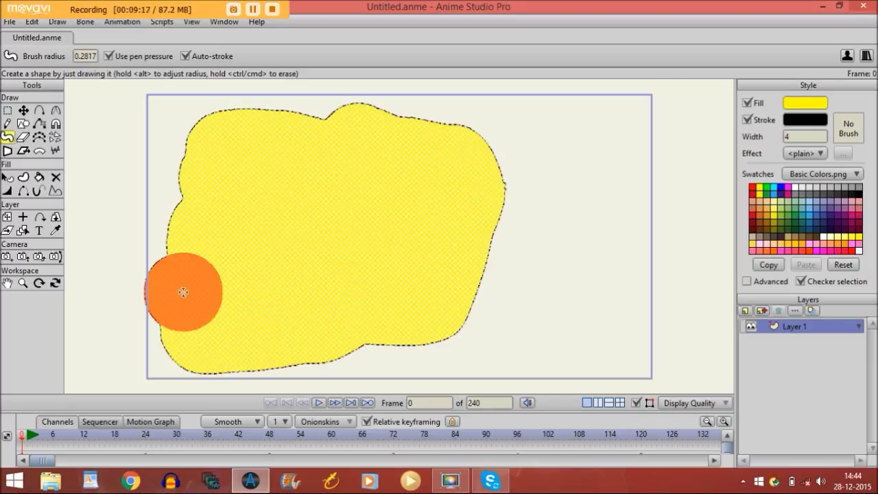
pyautogui.click(23, 113)
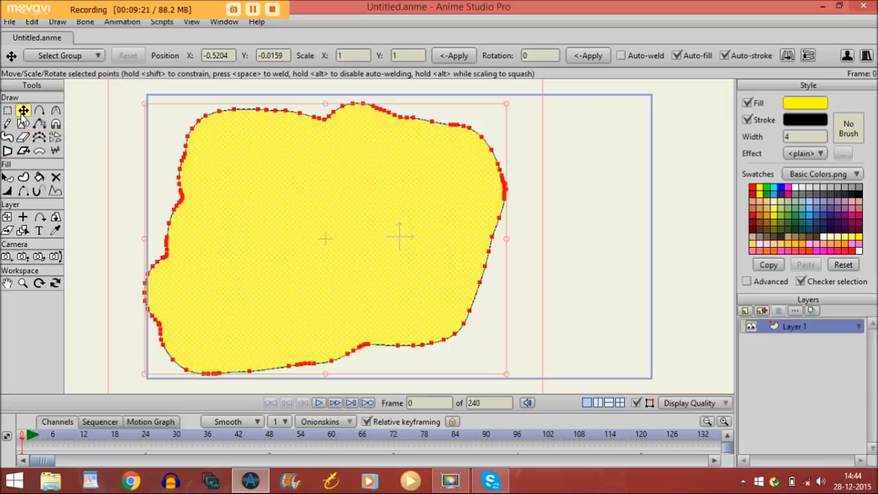
pyautogui.press('alt')
# Erase the upper part of the blob and its upper-right corner, and show the remaining outline's points
pyautogui.click(24, 139)
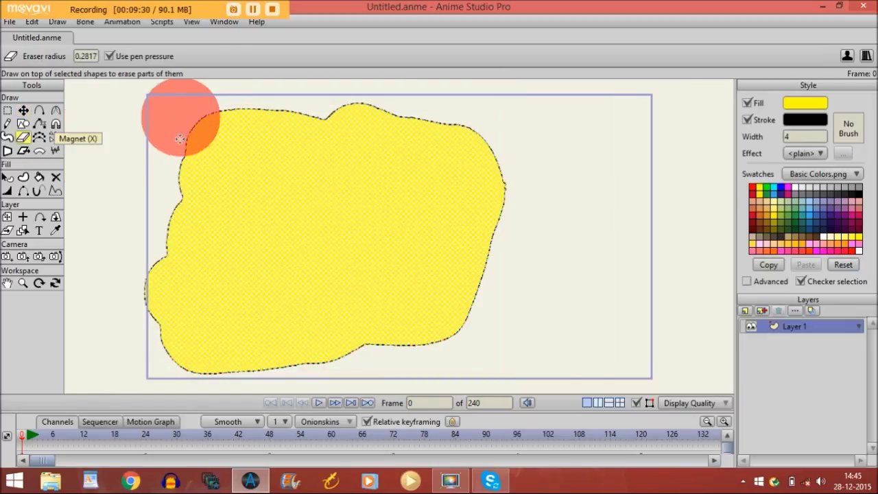
pyautogui.moveTo(181, 172)
pyautogui.mouseDown()
pyautogui.moveTo(203, 150)
pyautogui.moveTo(358, 123)
pyautogui.moveTo(435, 131)
pyautogui.moveTo(480, 151)
pyautogui.moveTo(486, 185)
pyautogui.mouseUp()
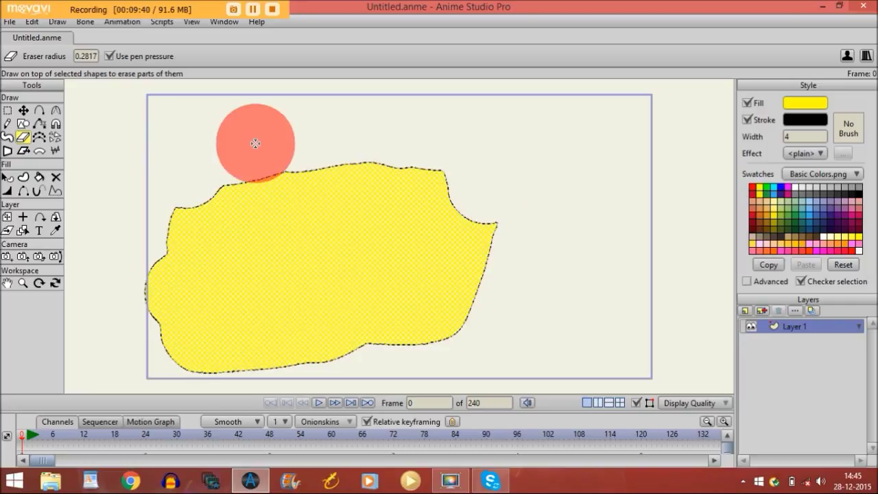
pyautogui.click(23, 110)
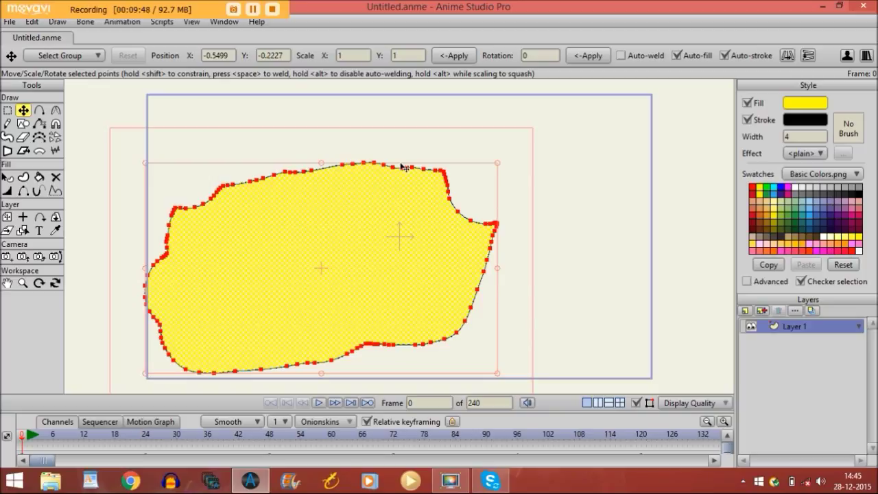
# Simplify the blob's outline with a brush radius of 0.23 and tolerance angle of 20, and enlarge the brush radius to 0.2633
pyautogui.click(39, 137)
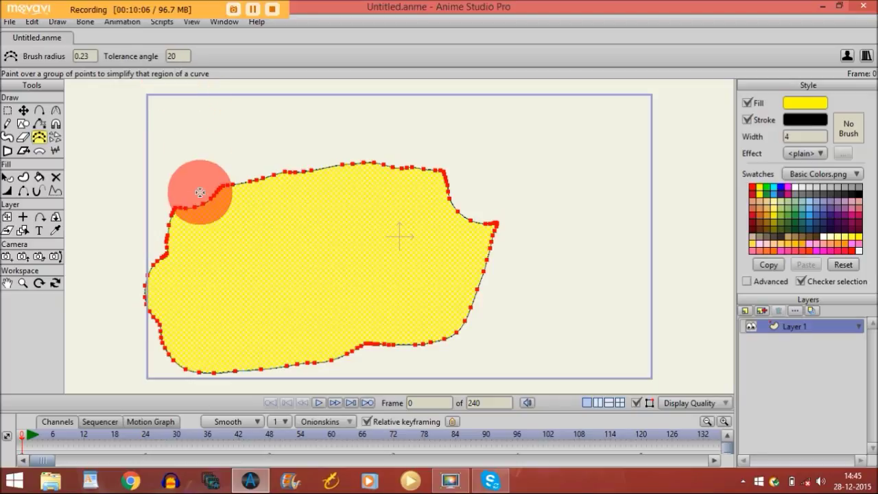
pyautogui.moveTo(179, 209)
pyautogui.mouseDown()
pyautogui.moveTo(331, 168)
pyautogui.moveTo(404, 167)
pyautogui.moveTo(450, 191)
pyautogui.moveTo(456, 213)
pyautogui.moveTo(494, 248)
pyautogui.moveTo(483, 297)
pyautogui.moveTo(432, 363)
pyautogui.moveTo(438, 343)
pyautogui.moveTo(363, 344)
pyautogui.moveTo(291, 366)
pyautogui.moveTo(190, 360)
pyautogui.moveTo(158, 336)
pyautogui.moveTo(150, 262)
pyautogui.mouseUp()
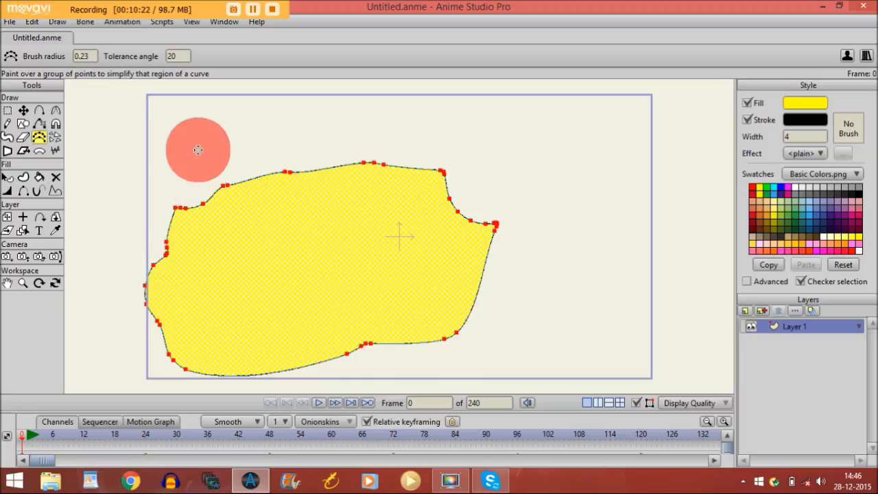
pyautogui.moveTo(197, 149)
pyautogui.mouseDown()
pyautogui.moveTo(224, 172)
pyautogui.moveTo(210, 165)
pyautogui.moveTo(180, 208)
pyautogui.mouseUp()
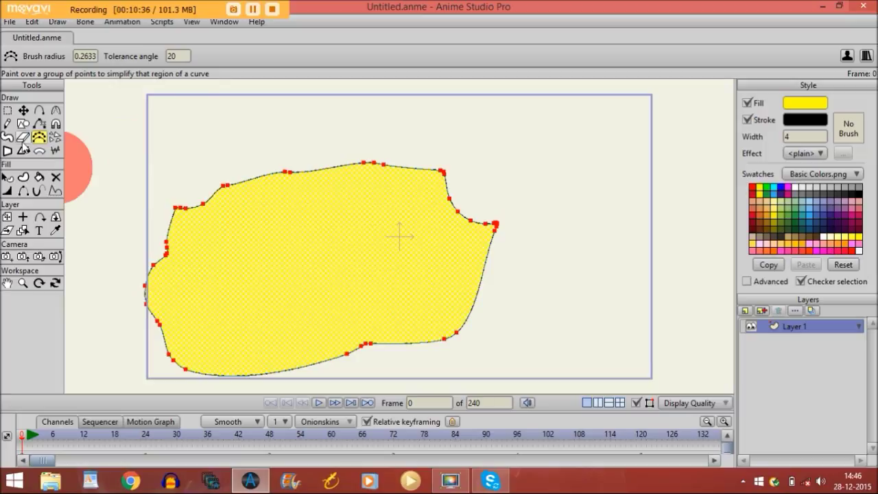
# Delete the blob and scatter bubbles across the empty canvas with the Scatter Brush at widths from 5 to 100
pyautogui.click(22, 111)
pyautogui.press('Delete')
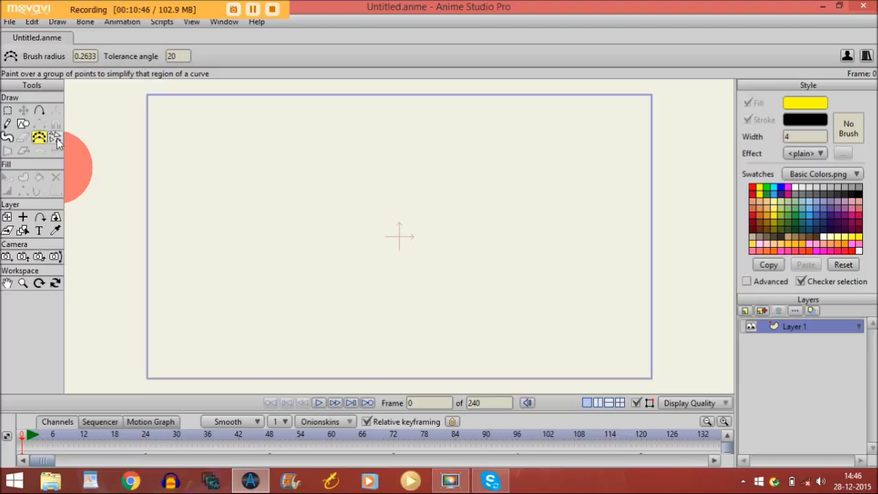
pyautogui.click(56, 138)
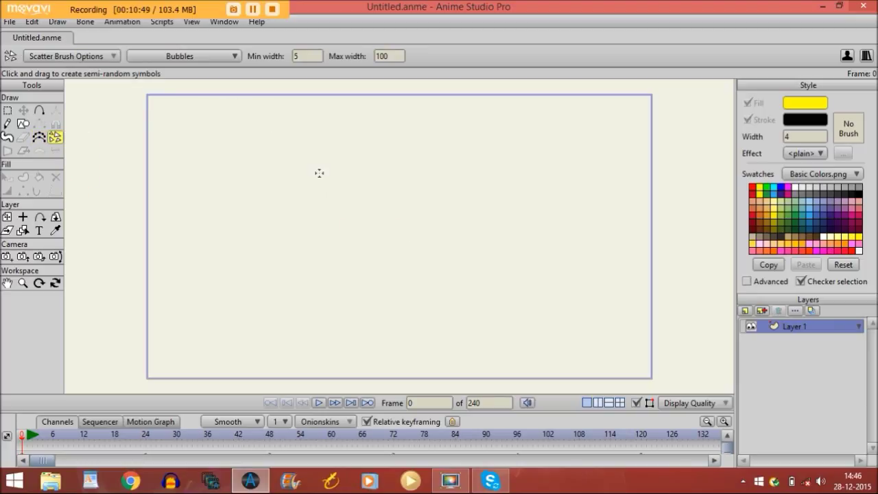
pyautogui.moveTo(318, 173)
pyautogui.mouseDown()
pyautogui.moveTo(292, 266)
pyautogui.moveTo(446, 201)
pyautogui.moveTo(474, 206)
pyautogui.mouseUp()
pyautogui.moveTo(317, 146); pyautogui.dragTo(209, 173)
pyautogui.moveTo(224, 237)
pyautogui.mouseDown()
pyautogui.moveTo(234, 299)
pyautogui.moveTo(390, 311)
pyautogui.moveTo(498, 262)
pyautogui.mouseUp()
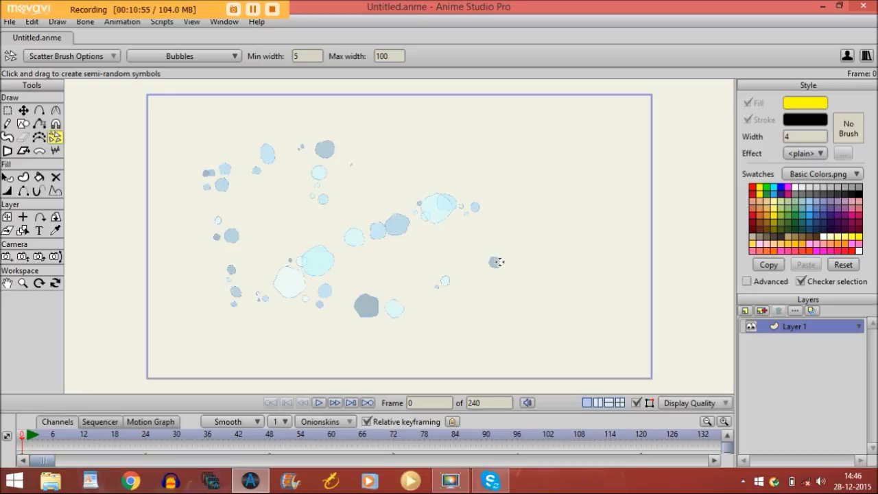
pyautogui.moveTo(496, 178); pyautogui.dragTo(504, 158)
# Switch the Scatter Brush to insects, scatter them among the bubbles, and view the available brush types
pyautogui.click(180, 56)
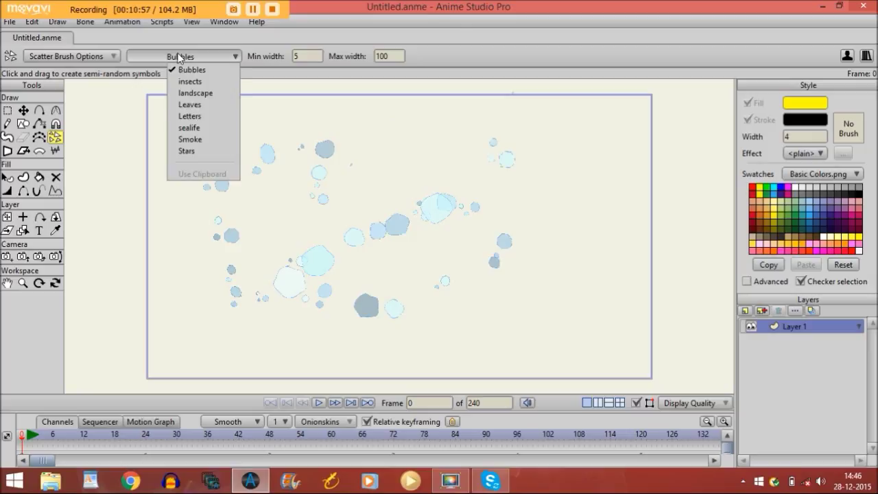
pyautogui.click(192, 82)
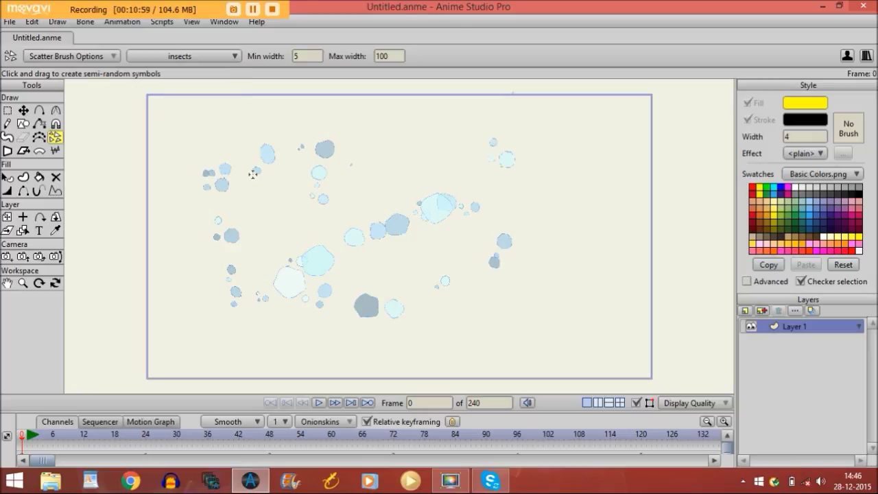
pyautogui.moveTo(251, 172); pyautogui.dragTo(343, 168)
pyautogui.moveTo(368, 216)
pyautogui.mouseDown()
pyautogui.moveTo(388, 277)
pyautogui.moveTo(439, 228)
pyautogui.moveTo(337, 125)
pyautogui.mouseUp()
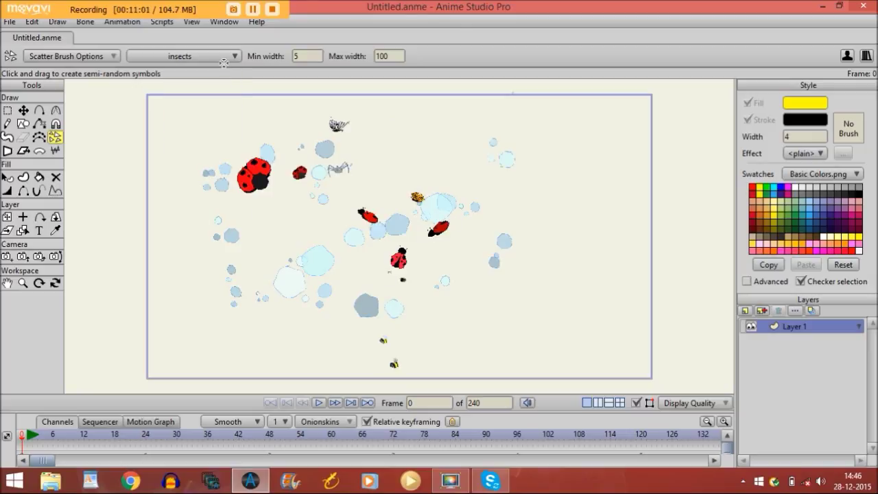
pyautogui.click(203, 56)
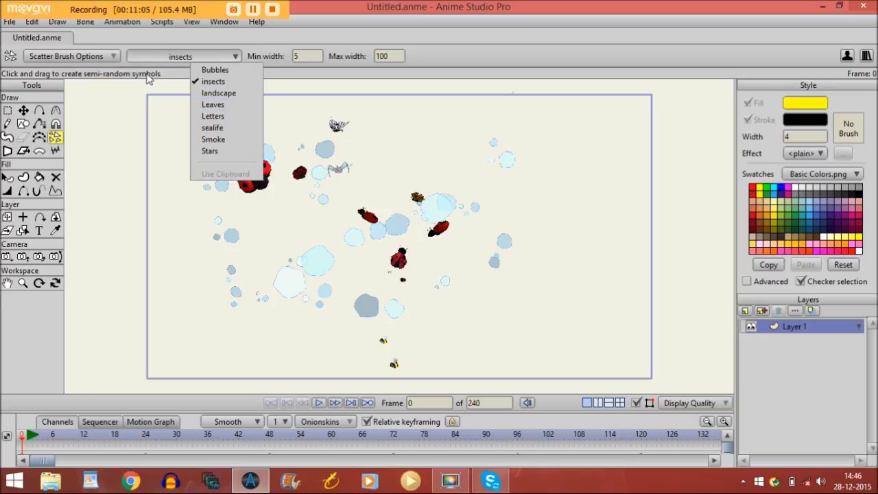
# Select the bubbles and insects inside the canvas frame and delete them
pyautogui.click(23, 110)
pyautogui.click(7, 110)
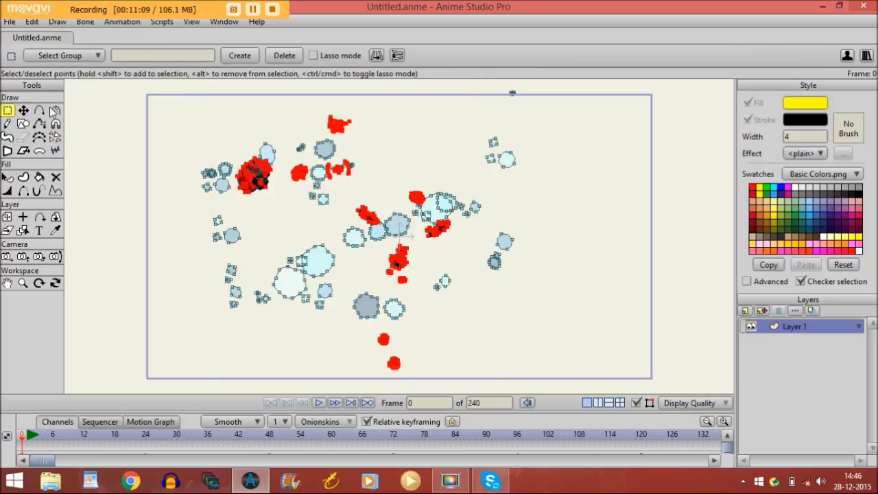
pyautogui.moveTo(167, 97); pyautogui.dragTo(661, 404)
pyautogui.press('Delete')
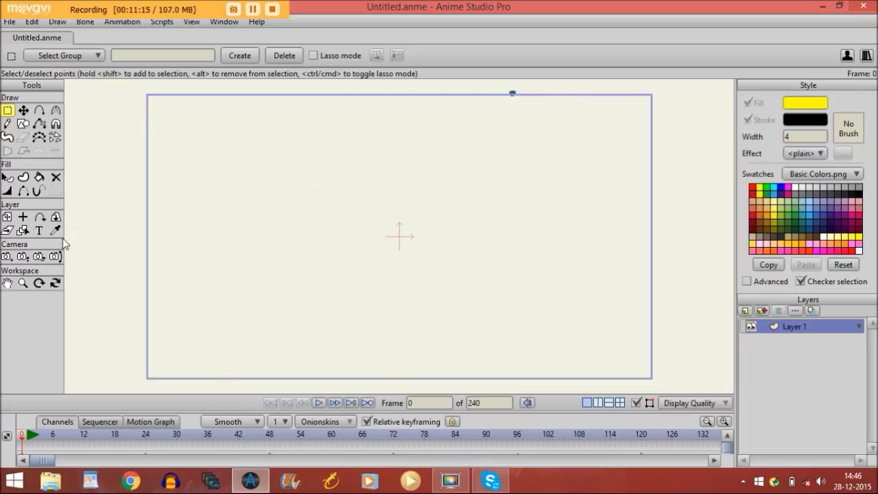
# Draw a small yellow oval just left of the canvas centre and copy it to the clipboard
pyautogui.click(23, 124)
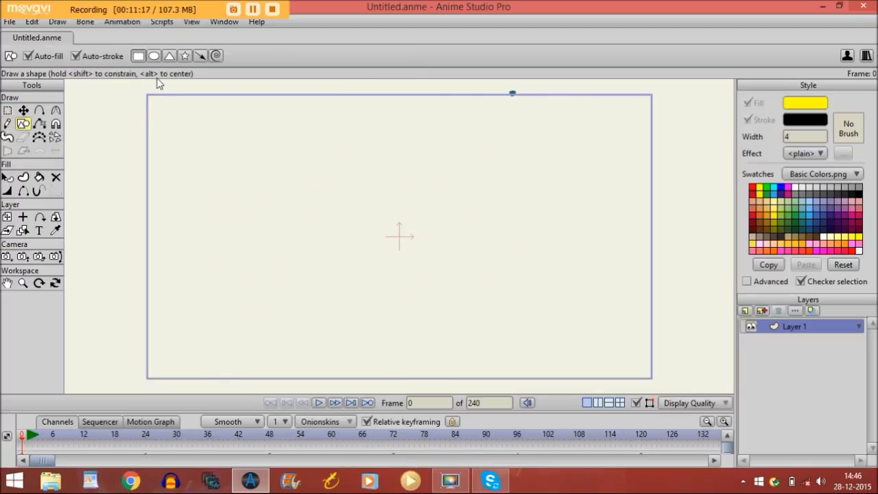
pyautogui.moveTo(340, 221); pyautogui.dragTo(362, 249)
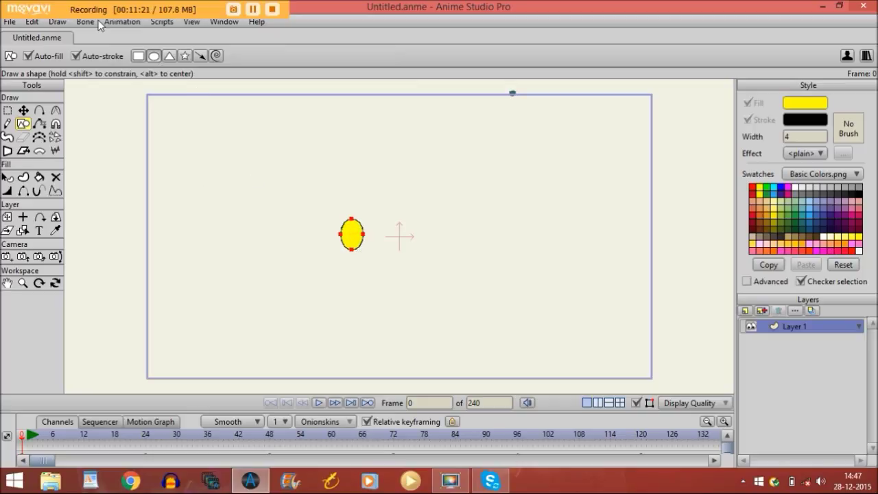
pyautogui.click(23, 110)
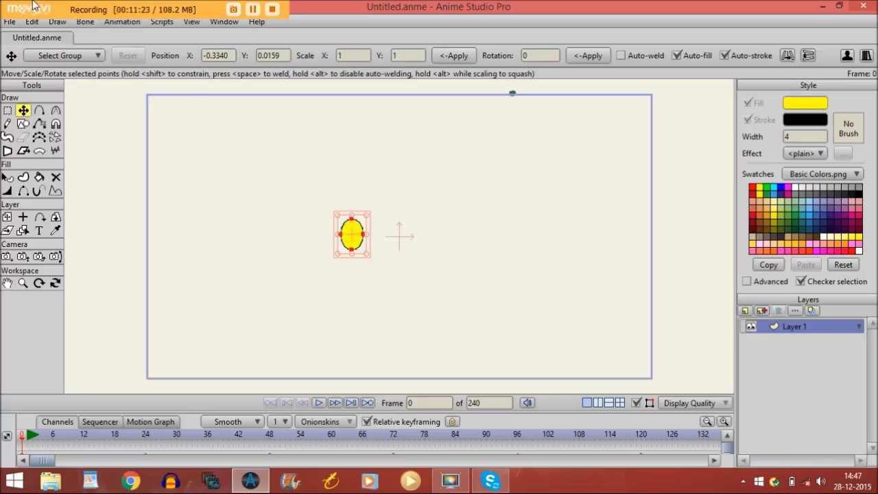
pyautogui.click(32, 21)
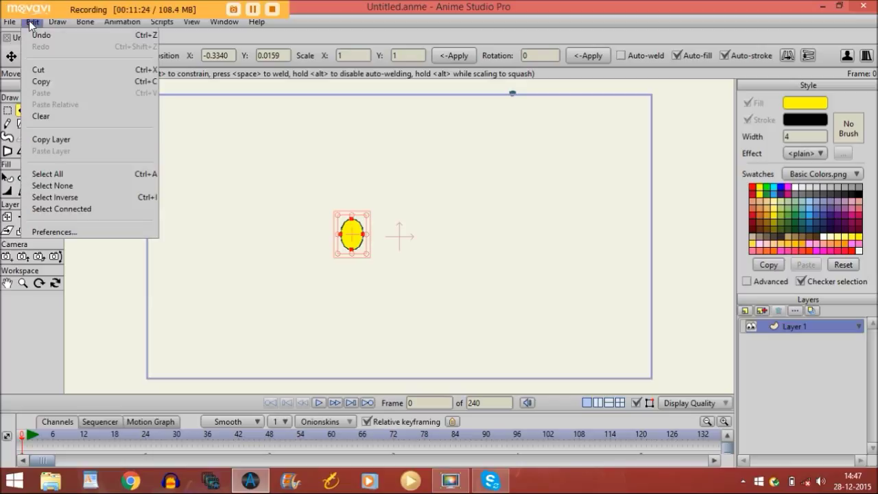
pyautogui.click(34, 80)
# Scatter copies of the clipboard oval across the canvas with the Scatter Brush, using widths from 5 to 100
pyautogui.click(56, 138)
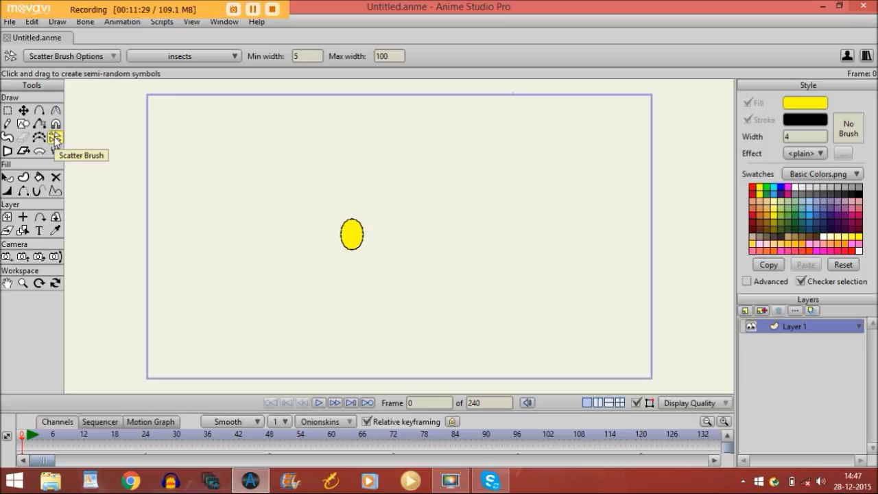
pyautogui.click(176, 55)
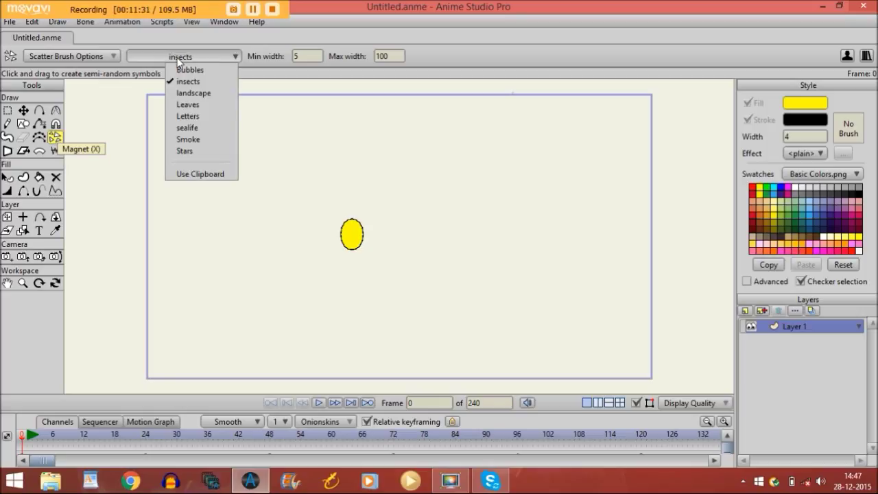
pyautogui.click(204, 174)
pyautogui.moveTo(240, 165)
pyautogui.mouseDown()
pyautogui.moveTo(328, 268)
pyautogui.moveTo(430, 328)
pyautogui.moveTo(479, 164)
pyautogui.moveTo(321, 174)
pyautogui.moveTo(179, 273)
pyautogui.moveTo(266, 311)
pyautogui.moveTo(405, 285)
pyautogui.moveTo(484, 223)
pyautogui.moveTo(634, 196)
pyautogui.moveTo(449, 132)
pyautogui.moveTo(268, 127)
pyautogui.moveTo(249, 233)
pyautogui.moveTo(365, 356)
pyautogui.moveTo(587, 251)
pyautogui.moveTo(570, 228)
pyautogui.moveTo(496, 286)
pyautogui.mouseUp()
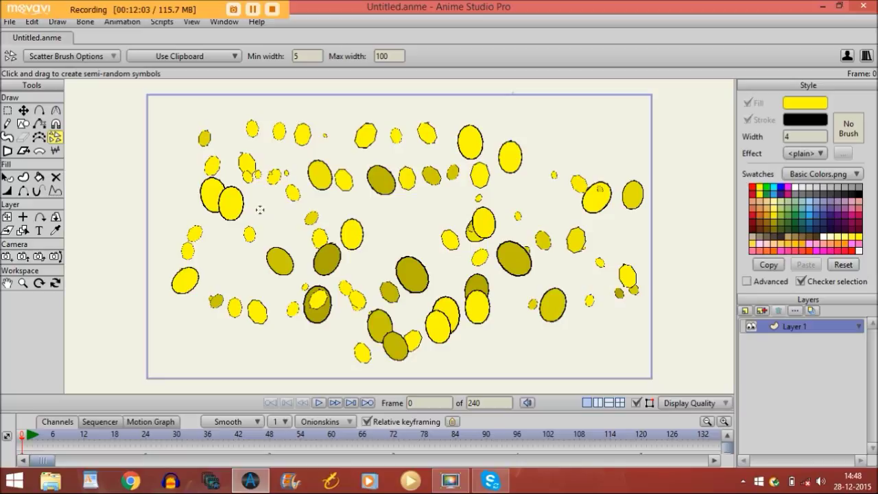
# Delete the scattered ovals, keeping only the original oval
pyautogui.click(6, 110)
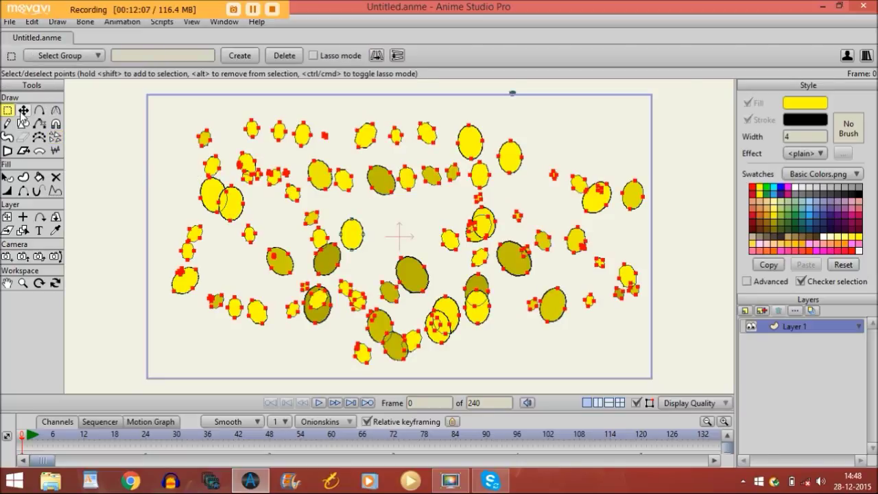
pyautogui.click(23, 111)
pyautogui.press('Delete')
# Draw a wide yellow rectangle across the middle of the canvas, covering the oval
pyautogui.click(23, 124)
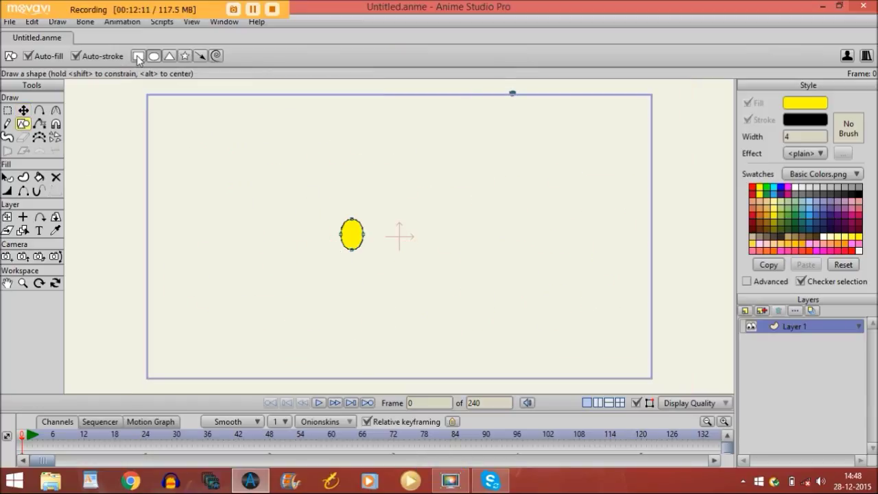
pyautogui.moveTo(263, 193)
pyautogui.mouseDown()
pyautogui.moveTo(411, 275)
pyautogui.moveTo(571, 307)
pyautogui.mouseUp()
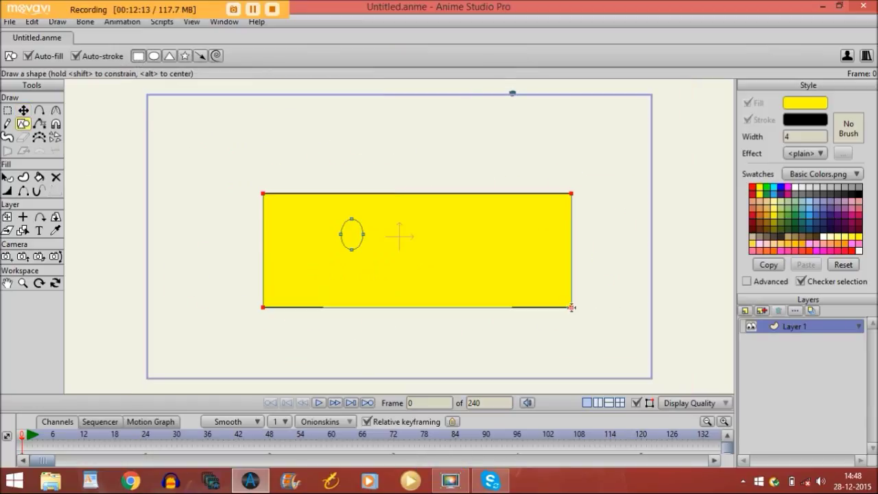
# Try distorting the rectangle with horizontal and vertical perspective in several directions
pyautogui.click(8, 152)
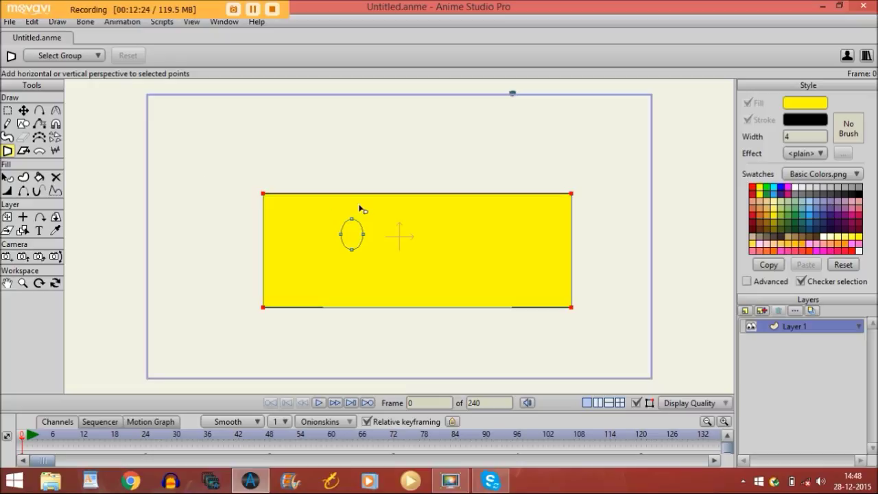
pyautogui.moveTo(409, 232); pyautogui.dragTo(557, 253)
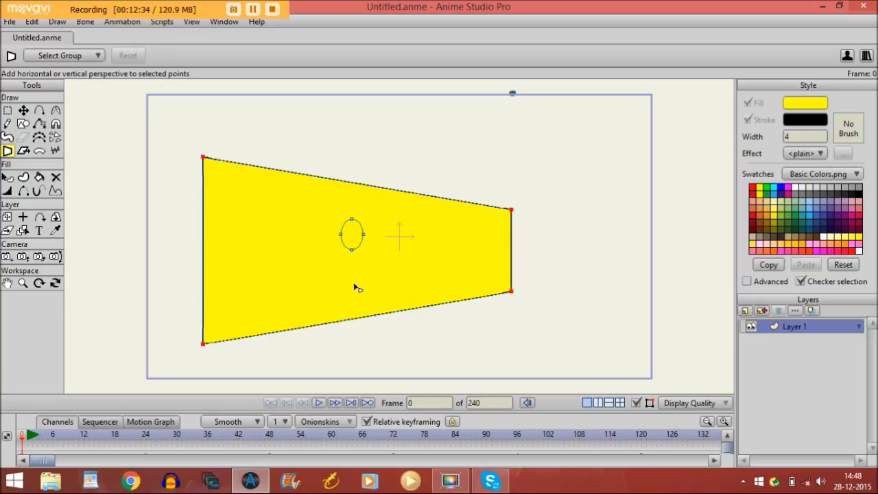
pyautogui.moveTo(355, 291); pyautogui.dragTo(482, 294)
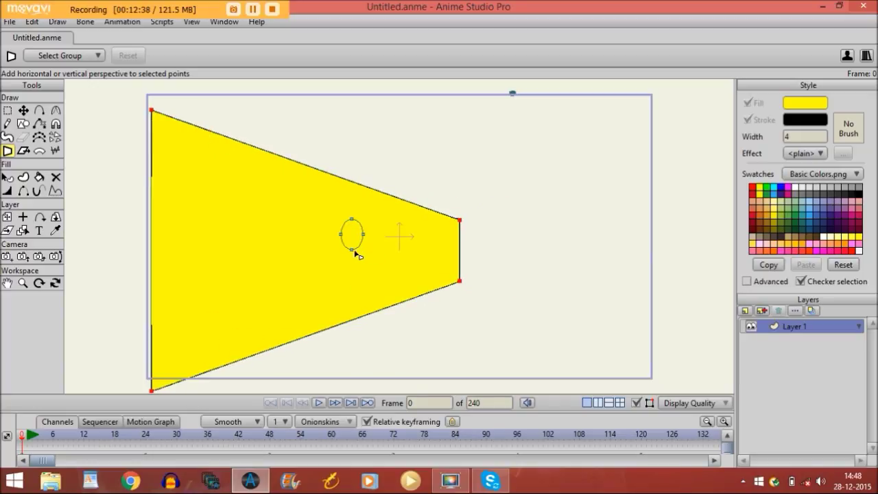
pyautogui.moveTo(437, 274); pyautogui.dragTo(232, 276)
pyautogui.moveTo(461, 261); pyautogui.dragTo(421, 99)
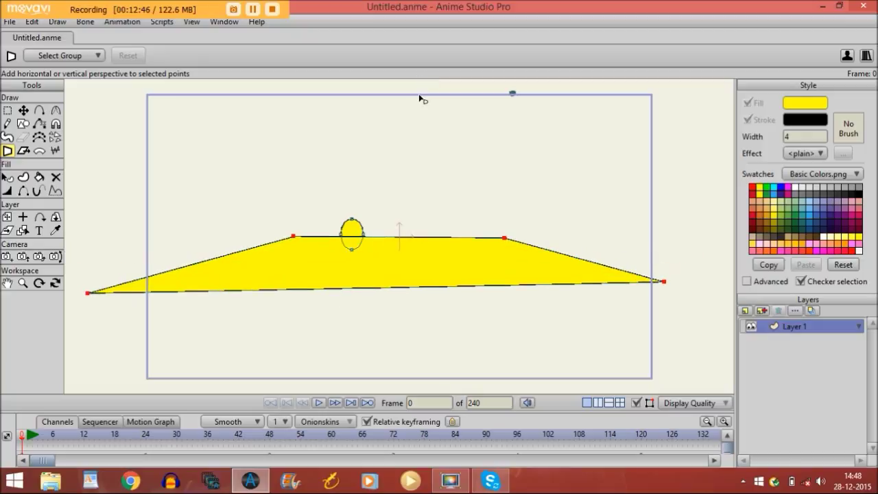
pyautogui.moveTo(405, 229); pyautogui.dragTo(523, 221)
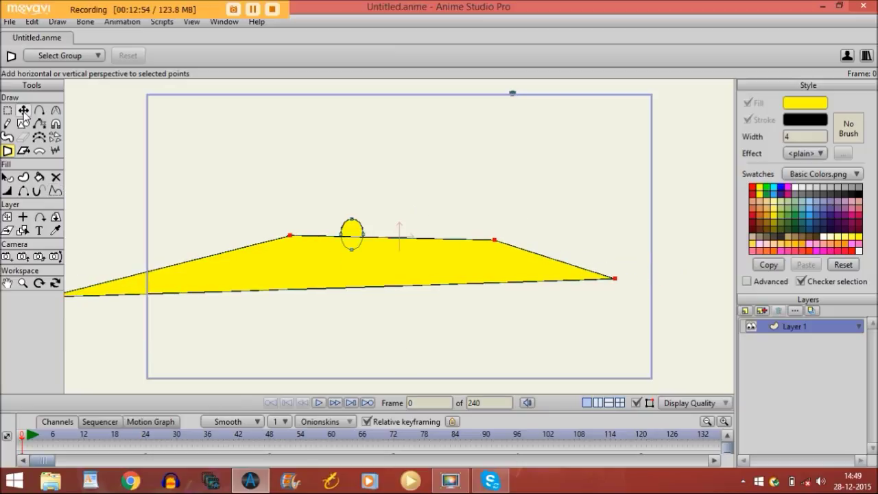
# Undo all the perspective distortions of the rectangle
pyautogui.hotkey('ctrl', 'z')
pyautogui.hotkey('ctrl', 'z')
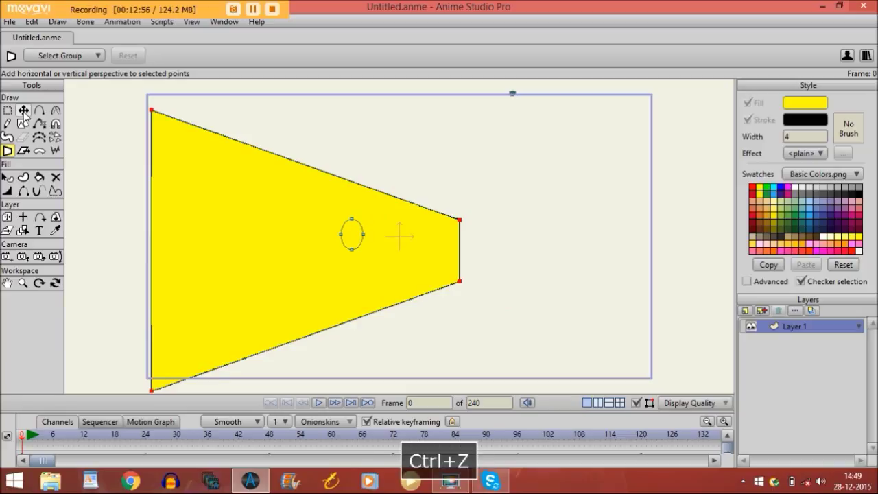
pyautogui.click(24, 112)
pyautogui.hotkey('ctrl', 'z')
pyautogui.hotkey('ctrl', 'z')
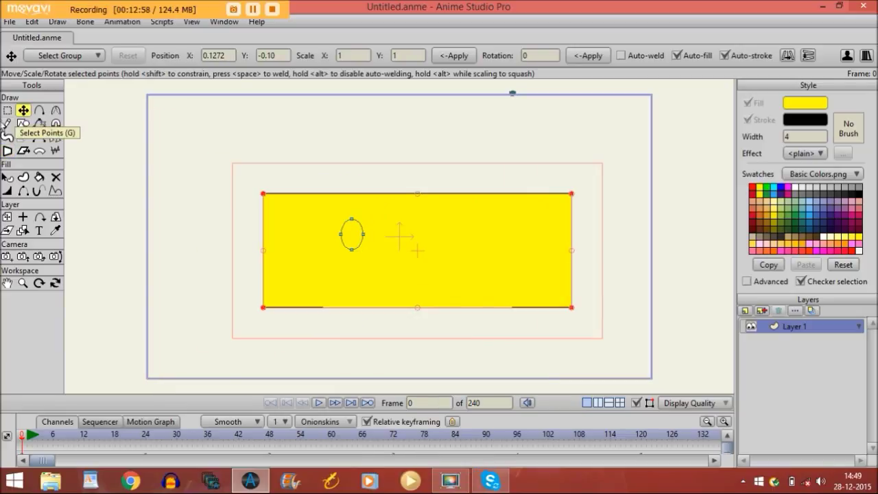
# Skew the rectangle horizontally into a parallelogram with its upper edge shifted left, and bend its points slightly in an arc
pyautogui.click(23, 152)
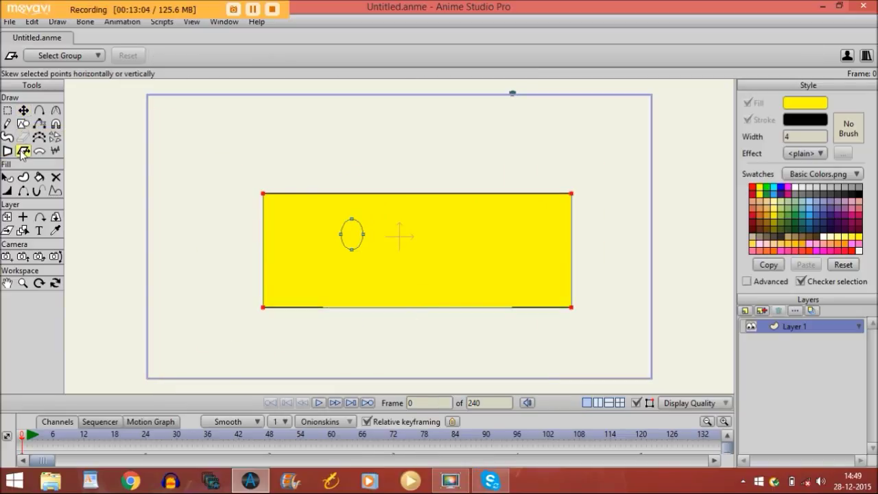
pyautogui.moveTo(432, 233); pyautogui.dragTo(399, 255)
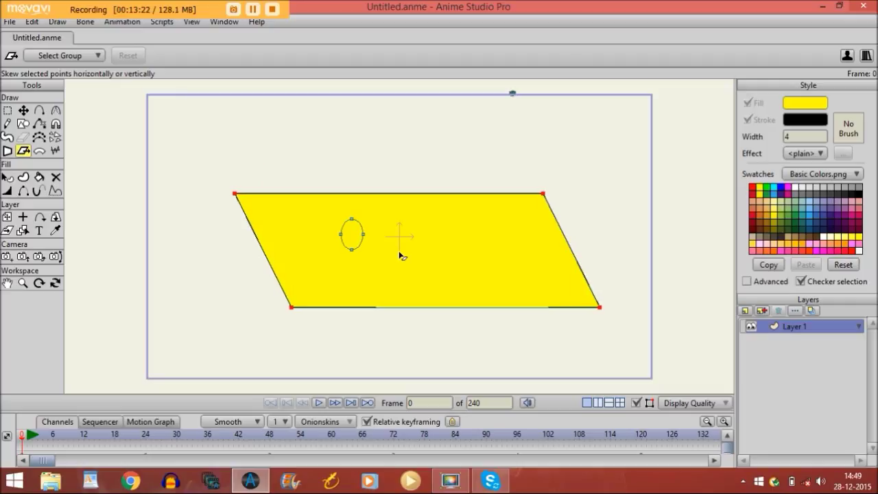
pyautogui.click(40, 152)
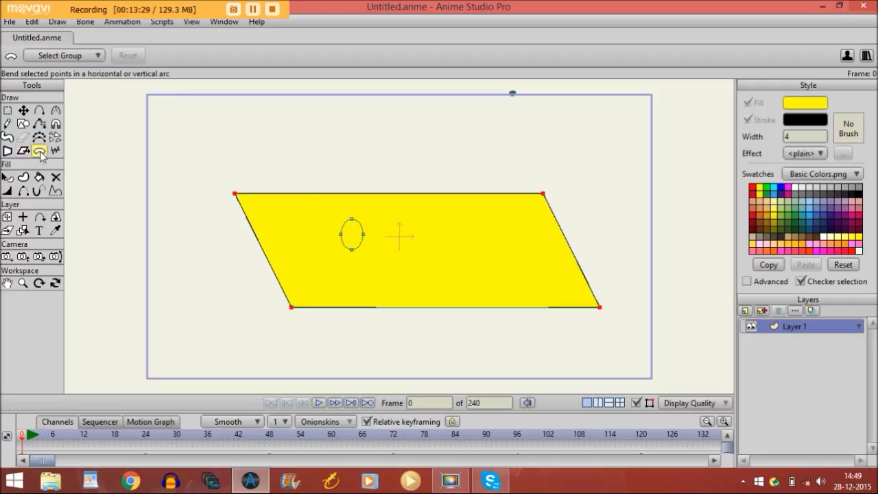
pyautogui.moveTo(358, 261); pyautogui.dragTo(292, 245)
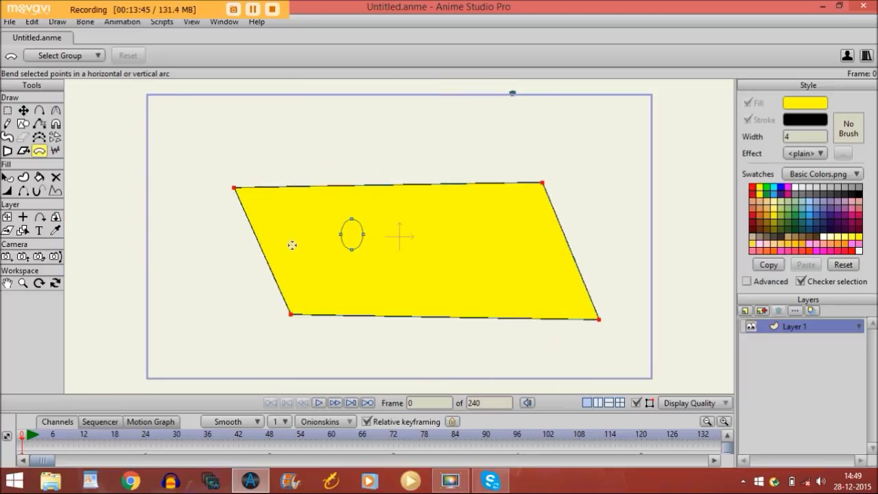
# Randomly distort the parallelogram's corner points with several passes of the noise tool
pyautogui.click(55, 151)
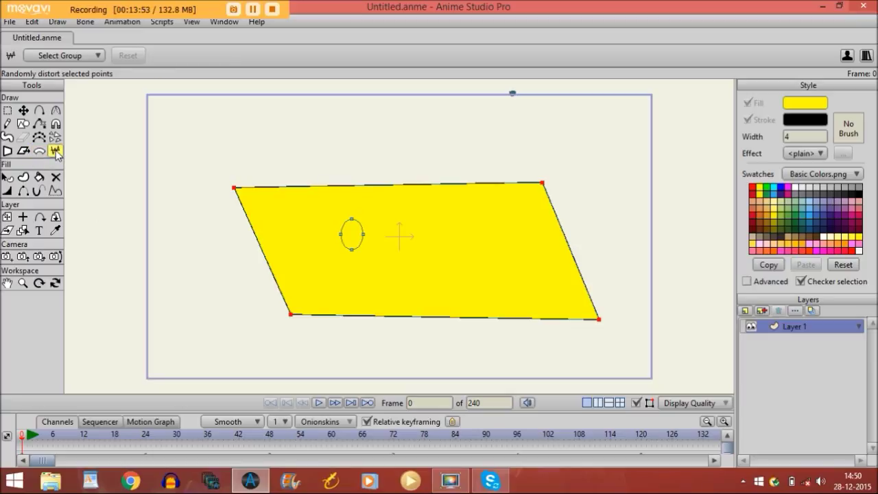
pyautogui.hotkey('ctrl', 'z')
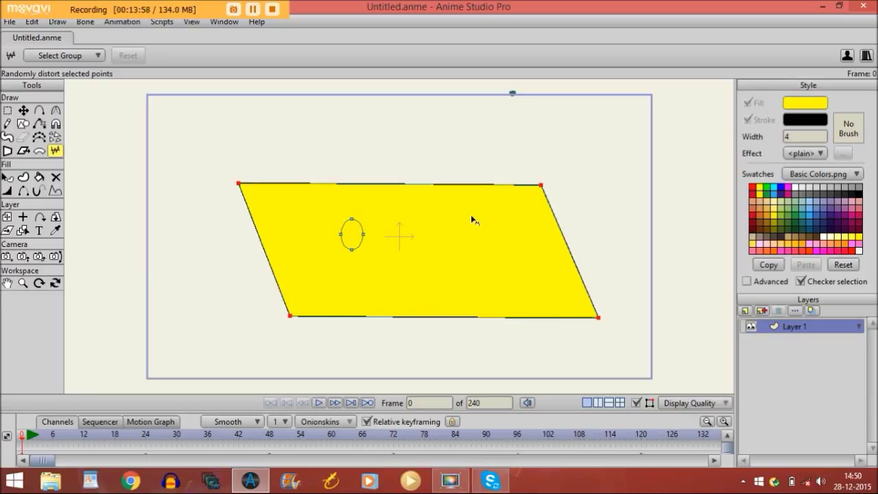
pyautogui.moveTo(365, 228); pyautogui.dragTo(110, 219)
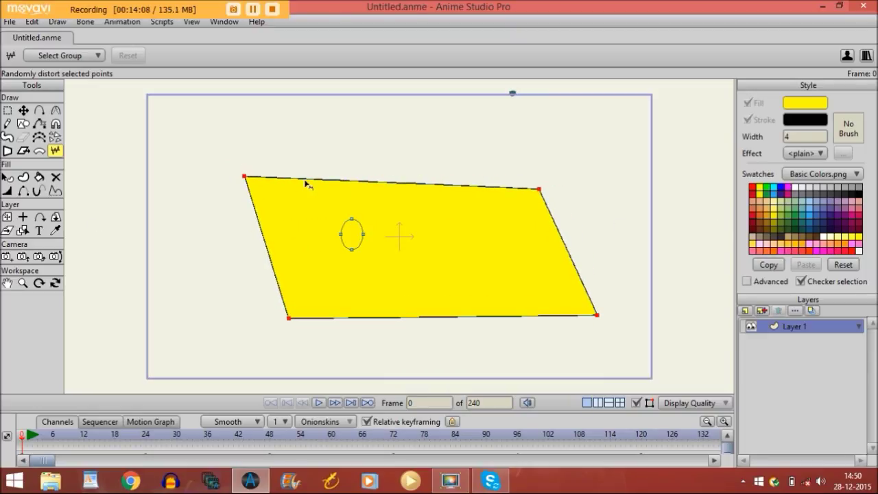
pyautogui.moveTo(300, 207); pyautogui.dragTo(518, 201)
pyautogui.moveTo(314, 229); pyautogui.dragTo(376, 228)
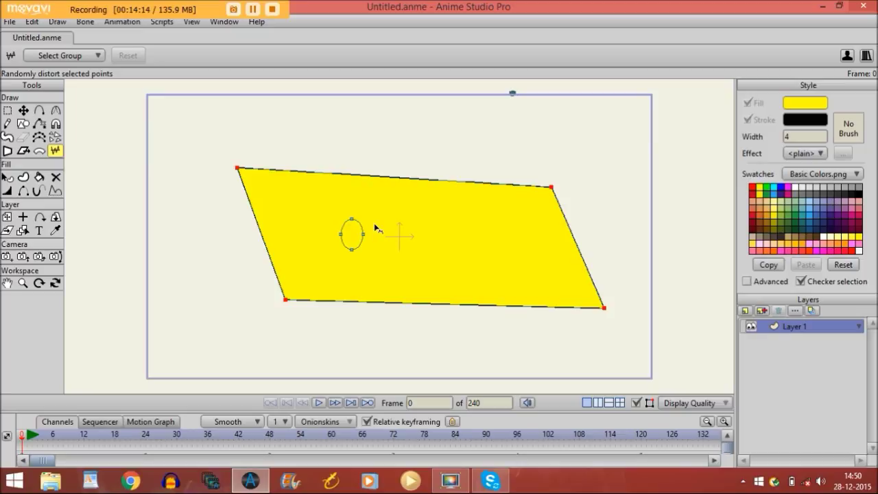